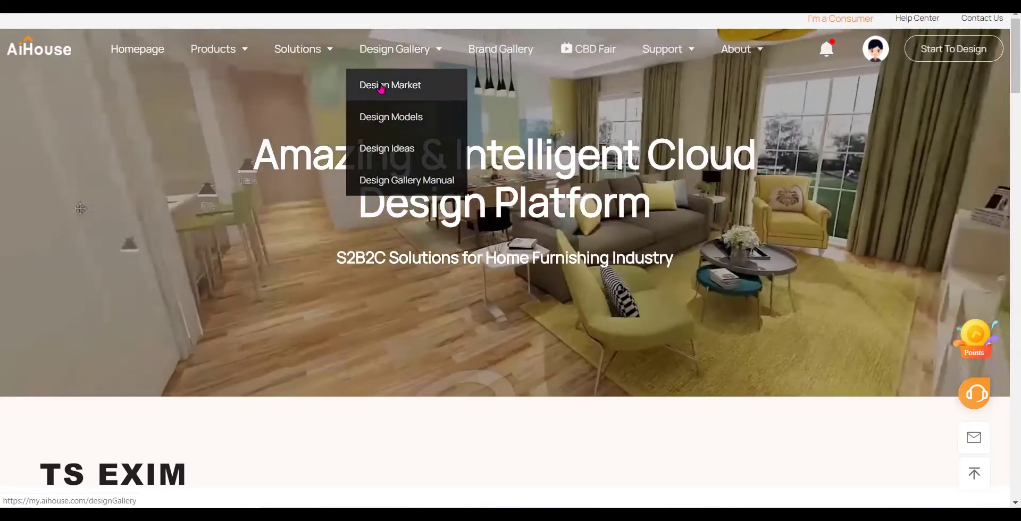
- Open the Design Market gallery and check which store info the Entry button requires
click(375, 86)
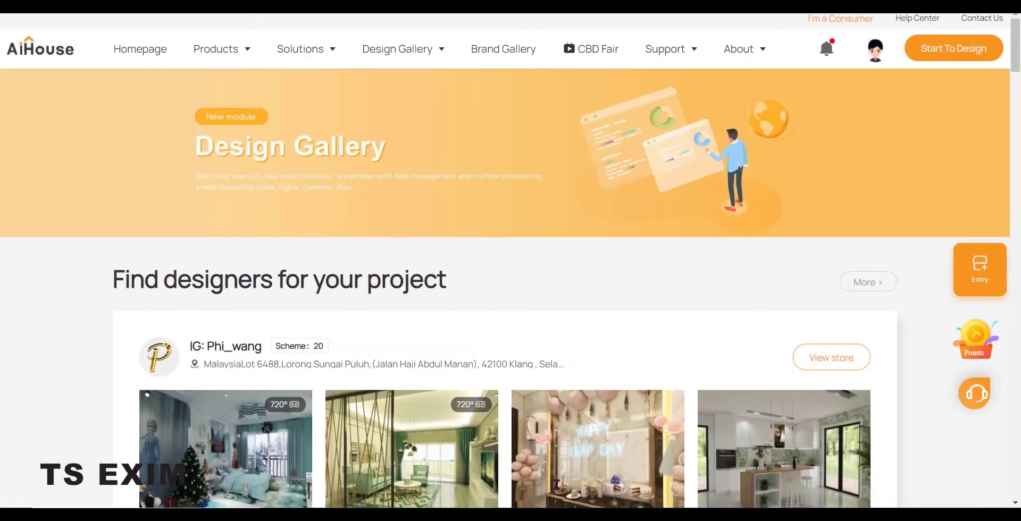
click(981, 273)
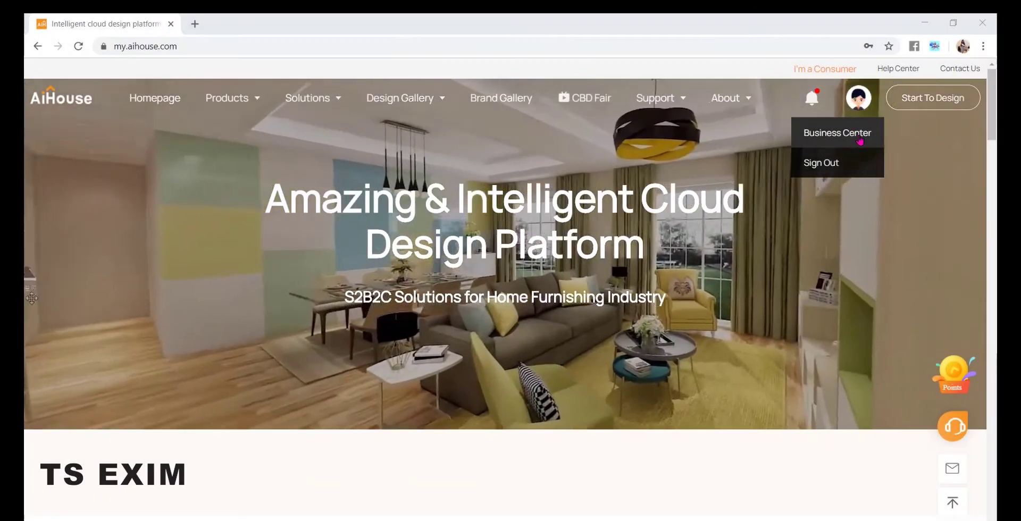
- Review the Store Information page in the Business Center
click(859, 136)
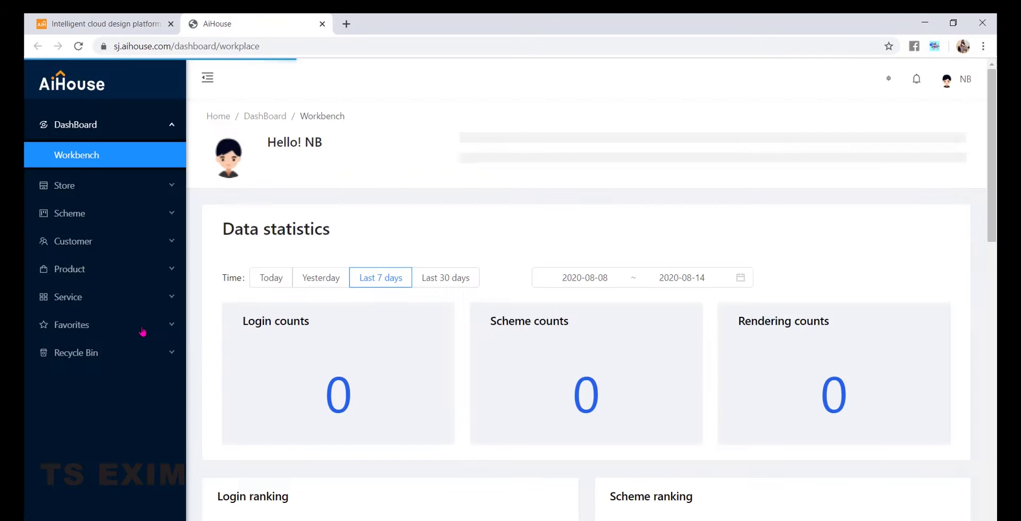
click(107, 185)
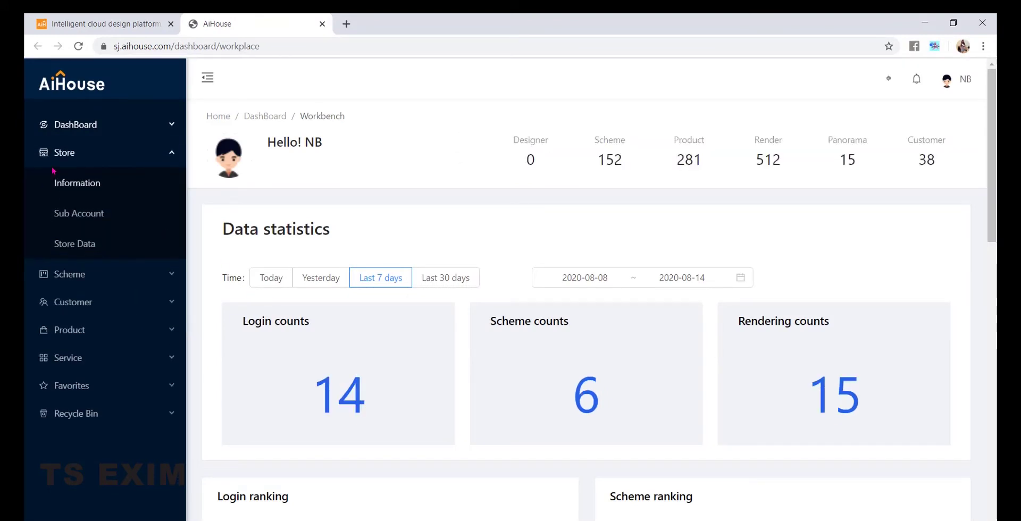
click(70, 192)
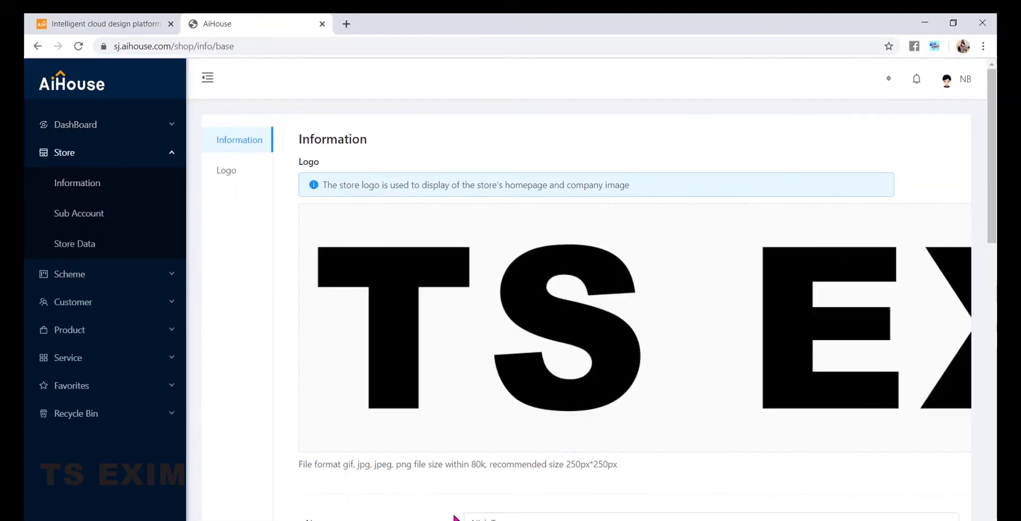
scroll(583, 305, down, 10)
click(212, 143)
- Look through the account settings page from the avatar menu
mouse_move(946, 82)
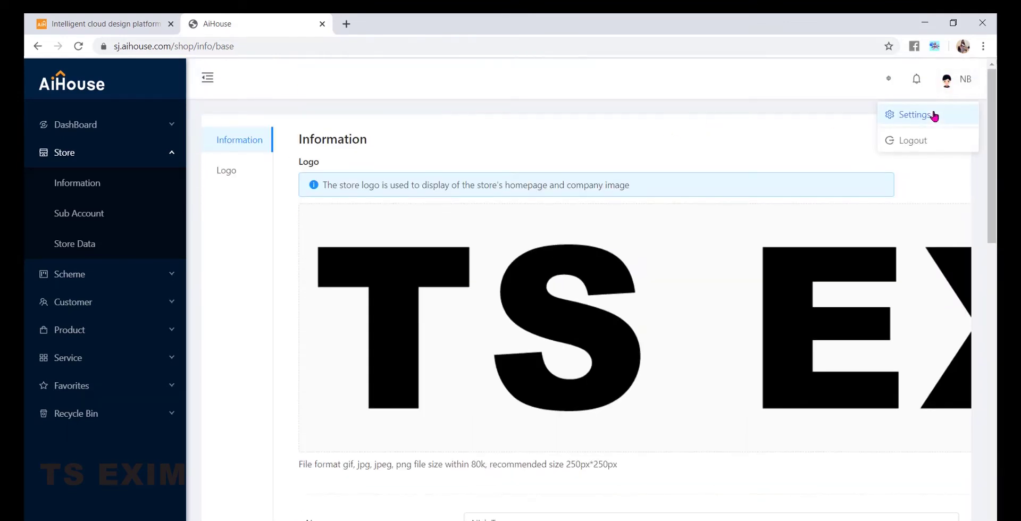
click(914, 115)
scroll(671, 356, down, 10)
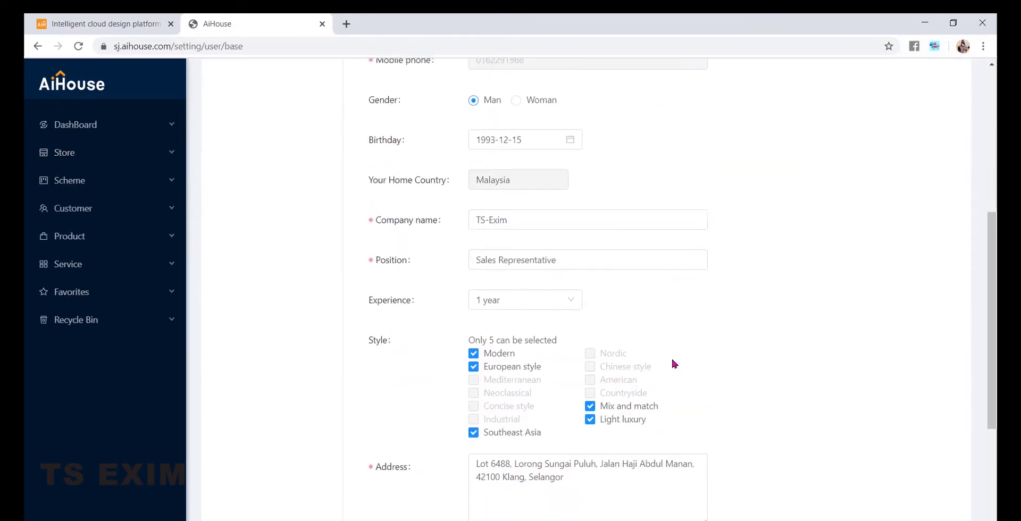
scroll(648, 320, up, 10)
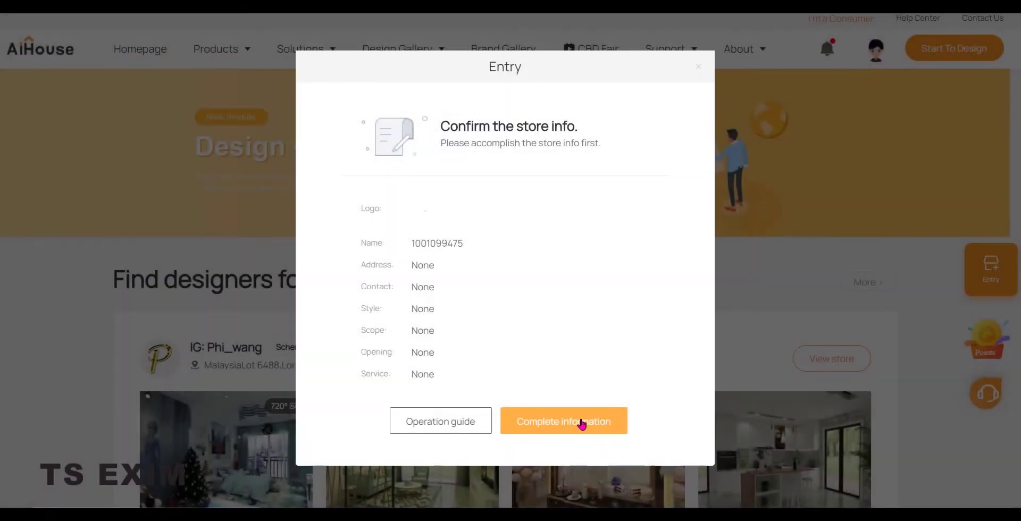
- Open Complete information and upload the TS Exim logo image as the store logo
click(582, 423)
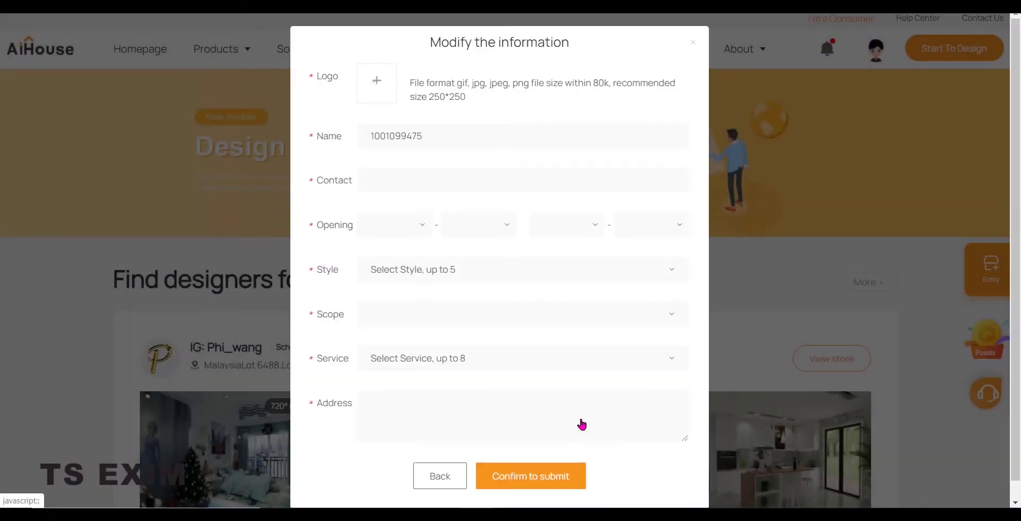
click(377, 81)
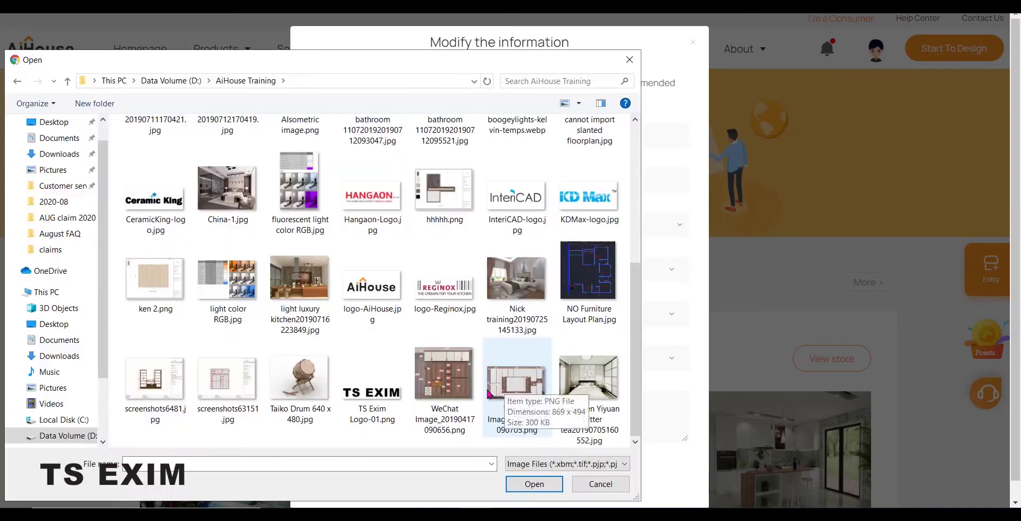
click(453, 376)
click(373, 383)
double_click(374, 389)
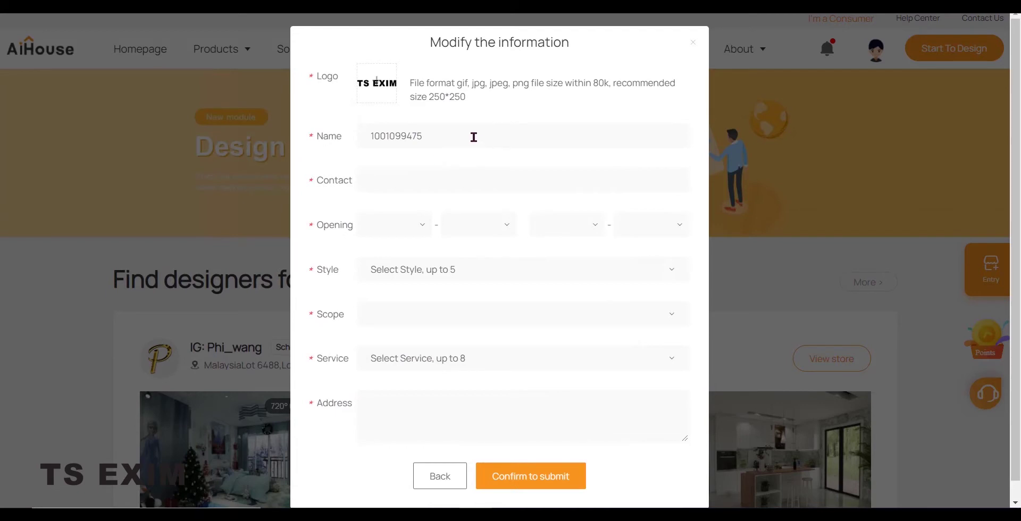
- Set store opening hours to Monday–Friday, 09:00 to 18:00
click(382, 229)
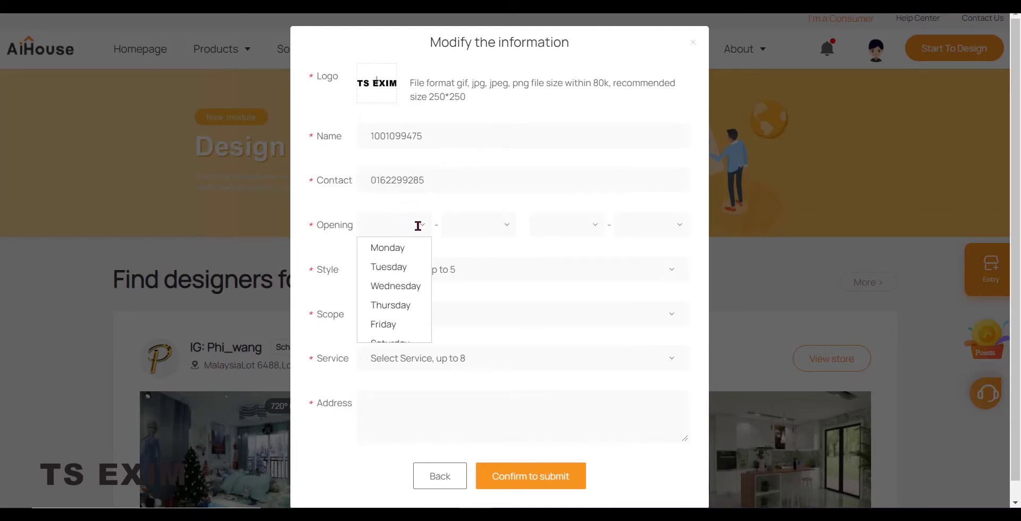
click(407, 249)
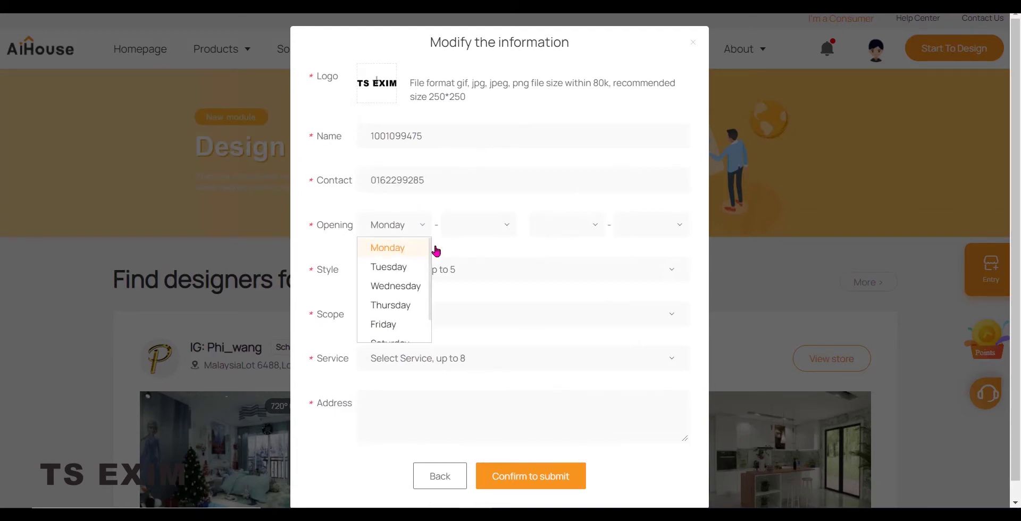
click(500, 225)
scroll(470, 349, down, 2)
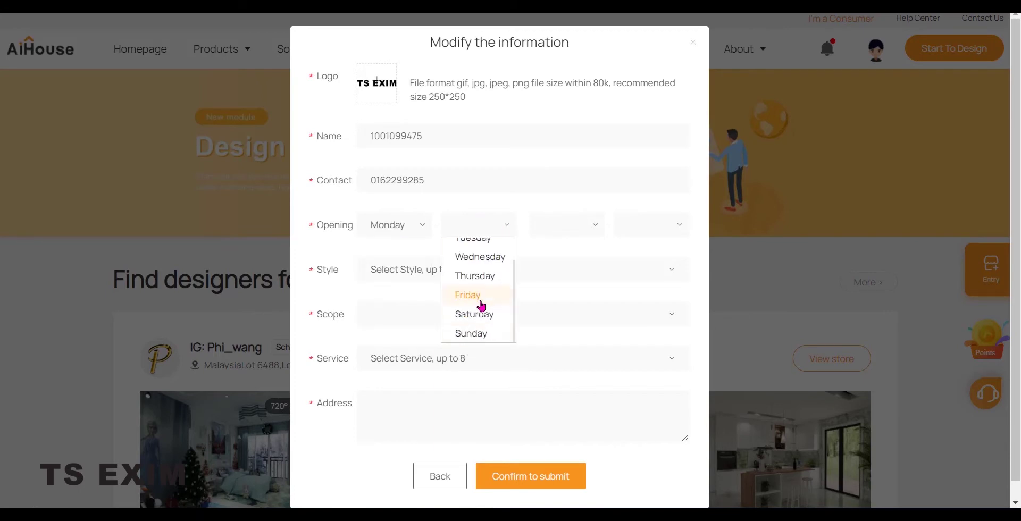
click(473, 298)
click(585, 225)
scroll(548, 330, down, 3)
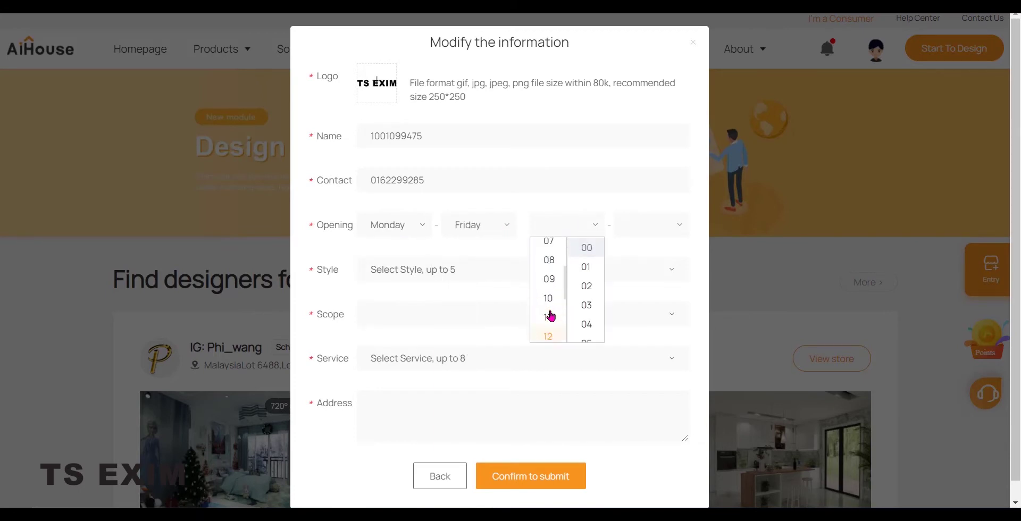
click(550, 327)
click(650, 225)
scroll(633, 319, down, 5)
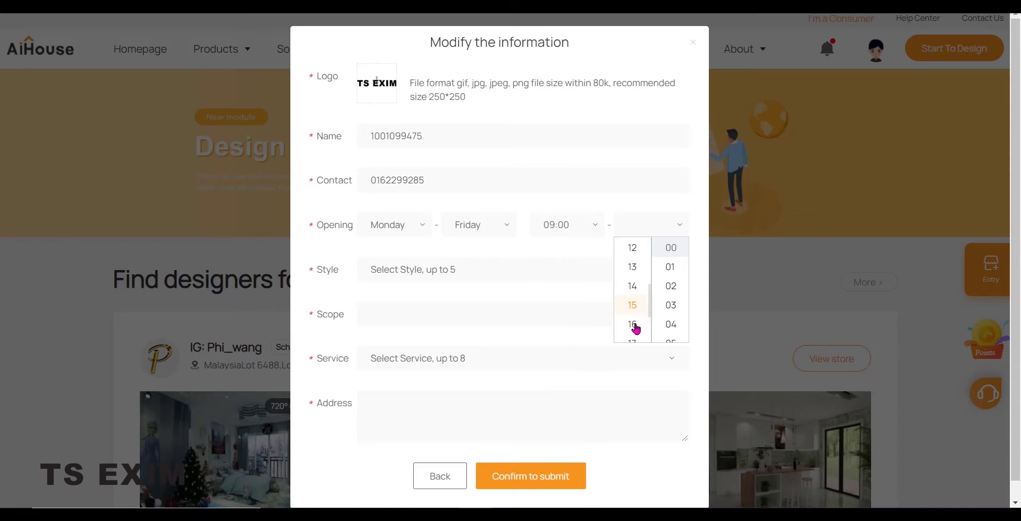
click(632, 315)
click(546, 283)
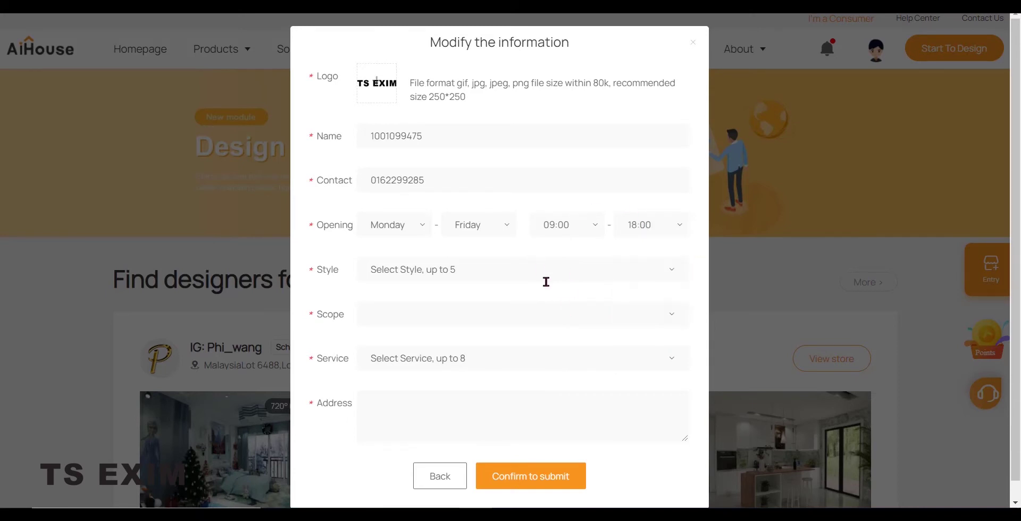
- Choose Modern, Nordic, European style, Industrial and Light luxury as store styles
click(540, 276)
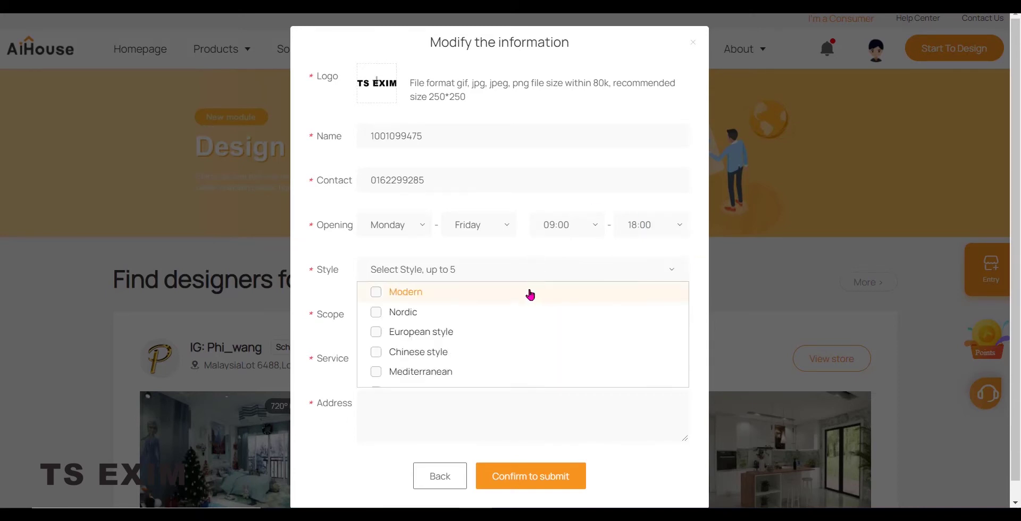
click(478, 294)
click(464, 318)
click(468, 332)
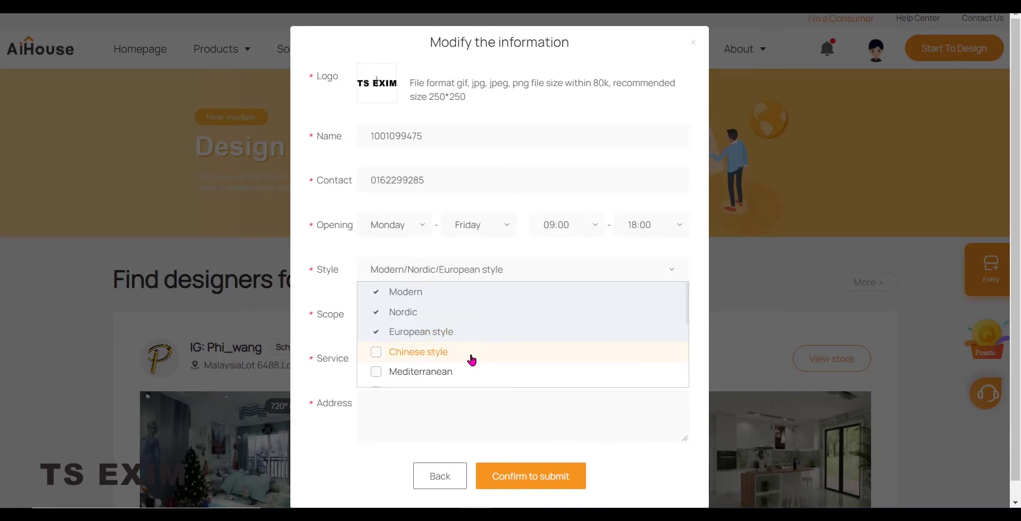
scroll(484, 353, down, 2)
scroll(476, 350, down, 1)
click(484, 339)
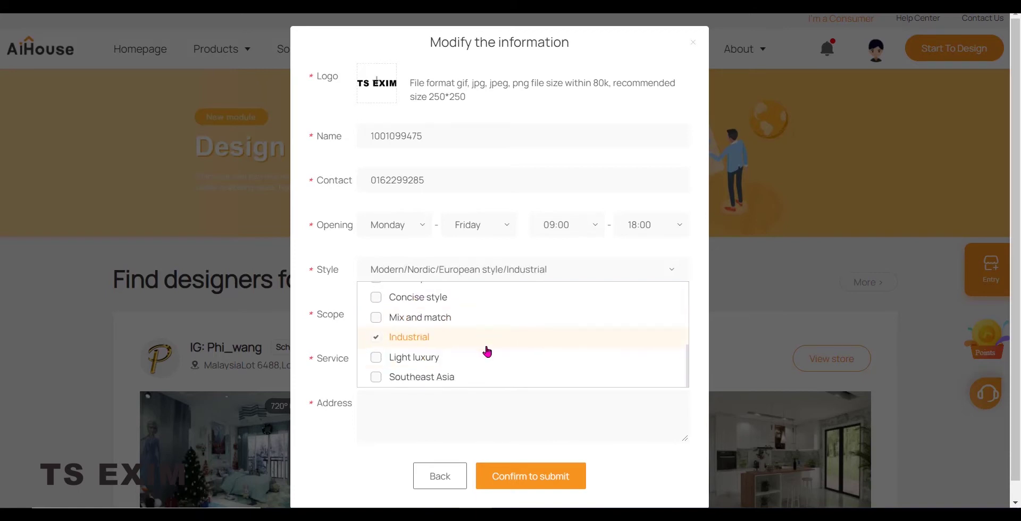
click(492, 357)
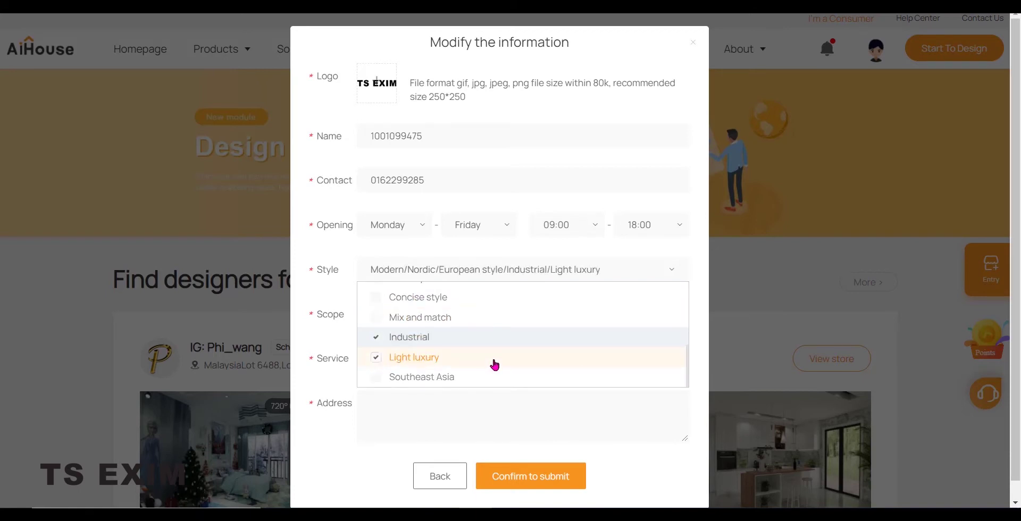
- Set the business scope to RenovationCompany
click(313, 321)
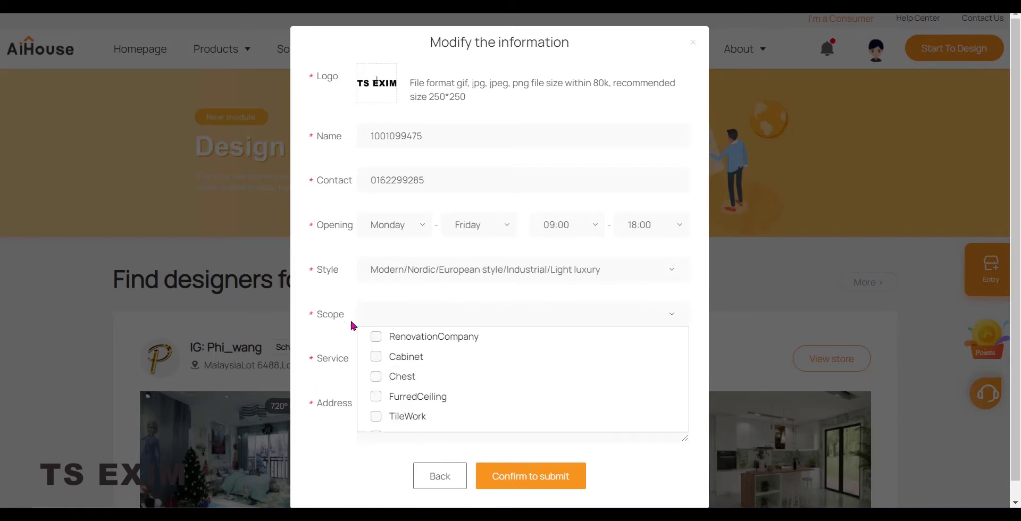
click(514, 349)
click(306, 326)
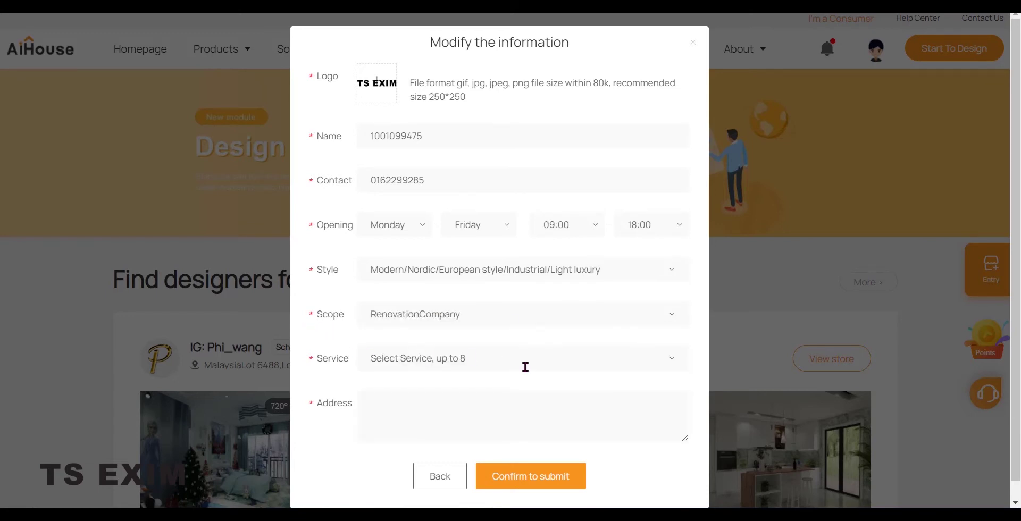
- Select Free design, Free measuring, VR imaging, Quick response and Five years warranty services
scroll(525, 367, down, 1)
click(536, 338)
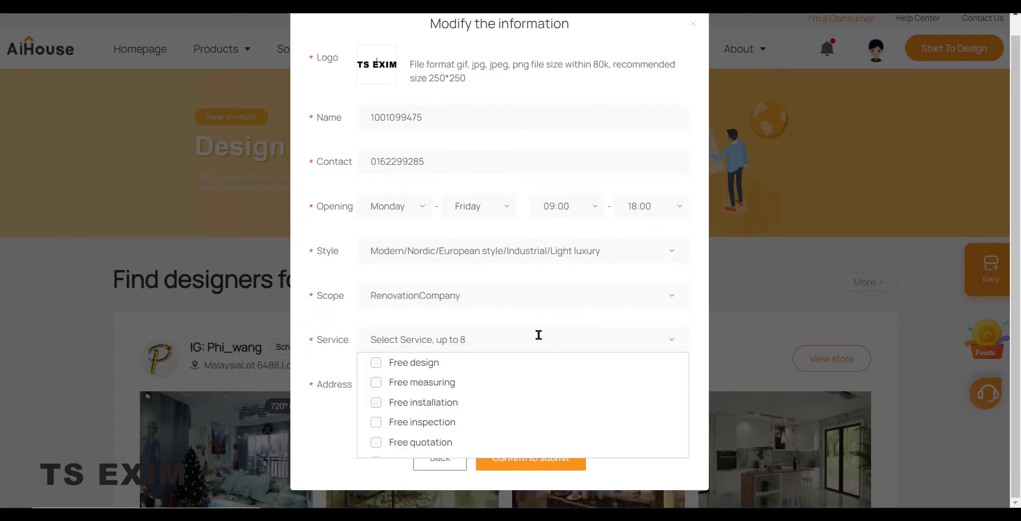
click(520, 373)
click(520, 383)
click(519, 405)
click(518, 406)
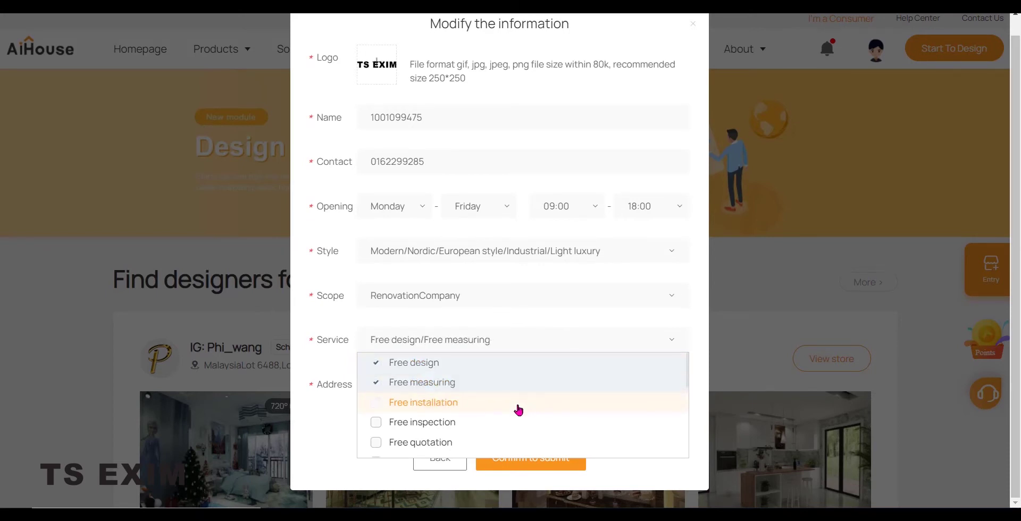
scroll(519, 410, down, 3)
click(528, 389)
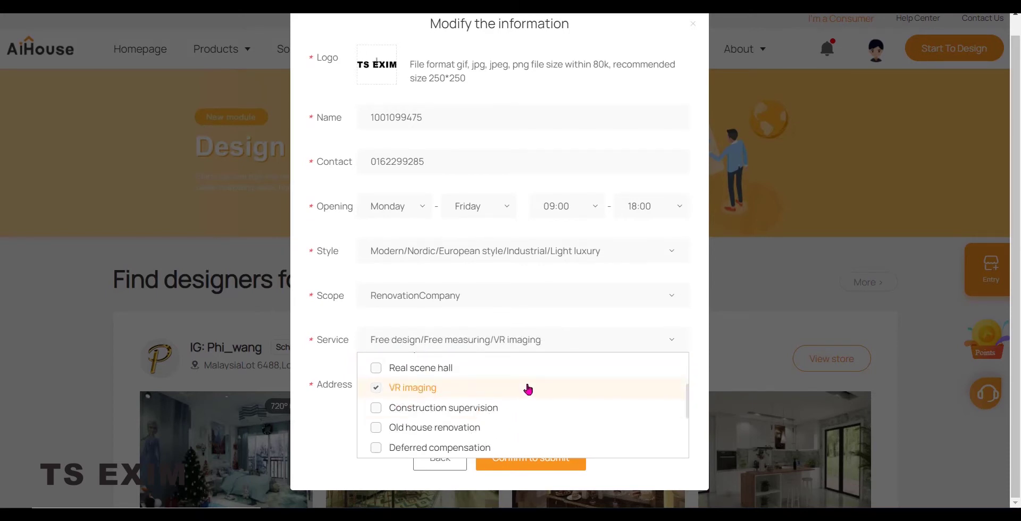
scroll(547, 417, down, 3)
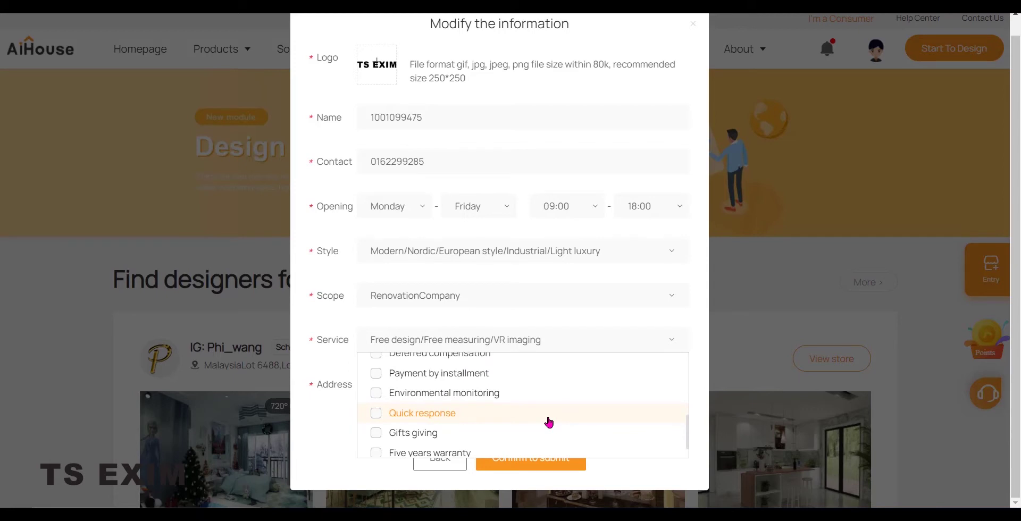
click(384, 418)
scroll(515, 422, down, 1)
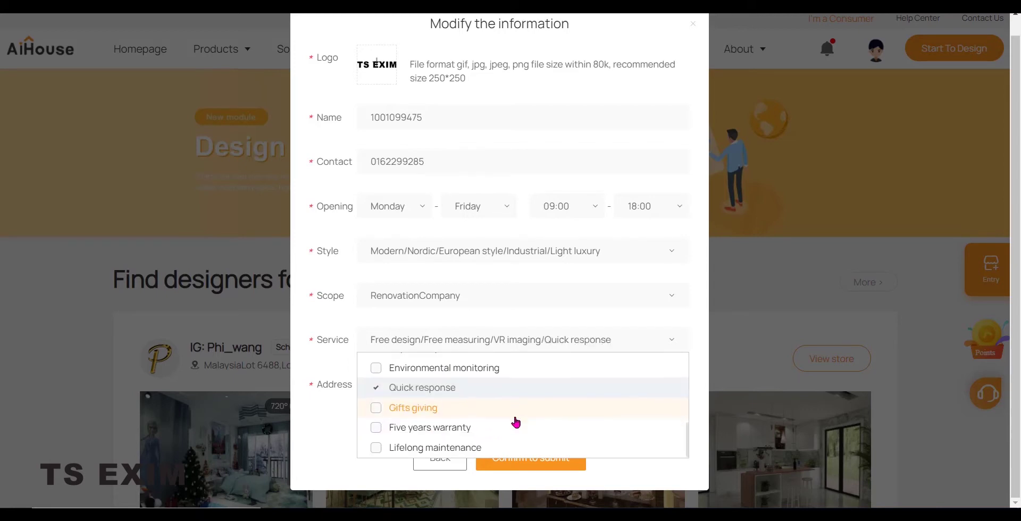
click(376, 428)
- Paste the store's postal address and submit the store information
click(335, 410)
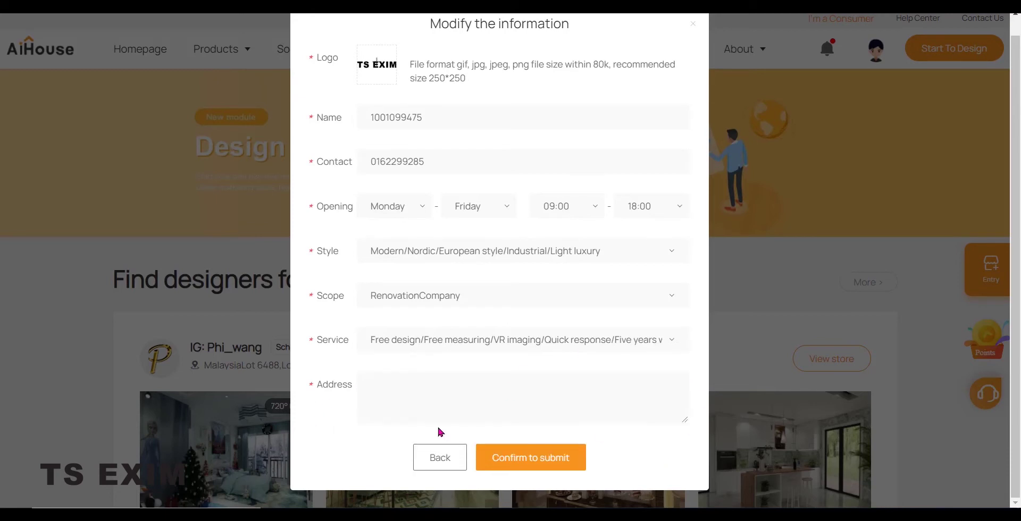
text(10-2, Jalan Merbah 2, Bandar Puchong Jaya, 47170 Puchong, Selangor)
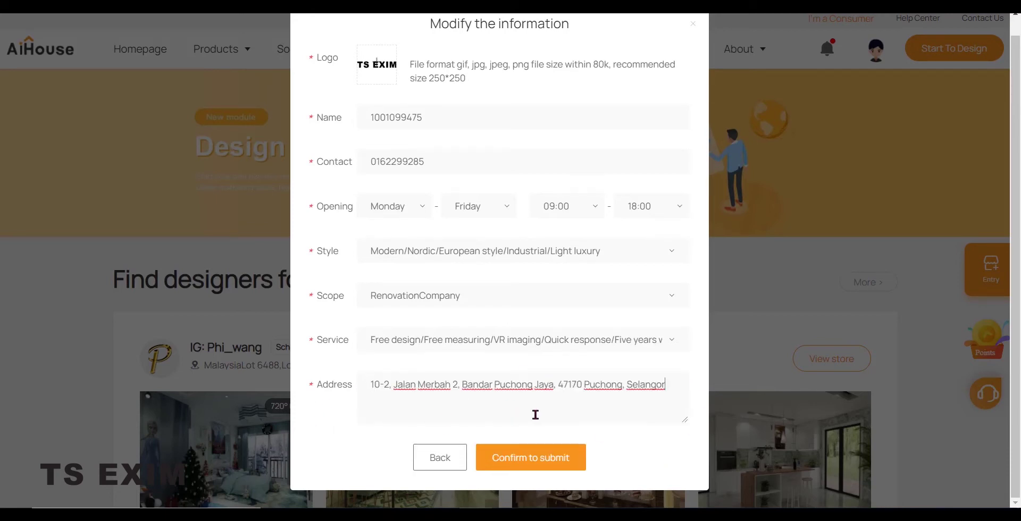
click(562, 457)
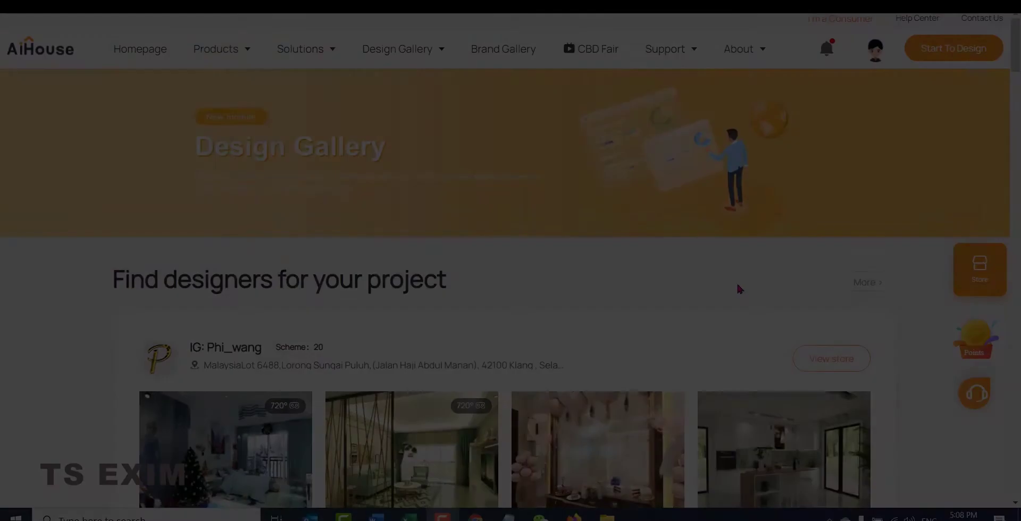
- Scroll the Find designers list and open the HUIS STUDIO store page
scroll(736, 286, down, 7)
scroll(729, 288, down, 6)
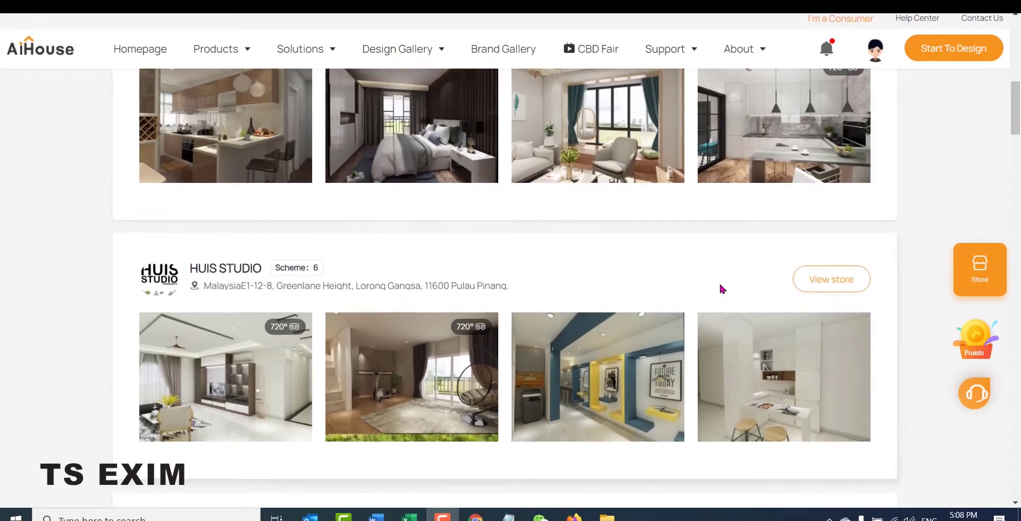
click(598, 312)
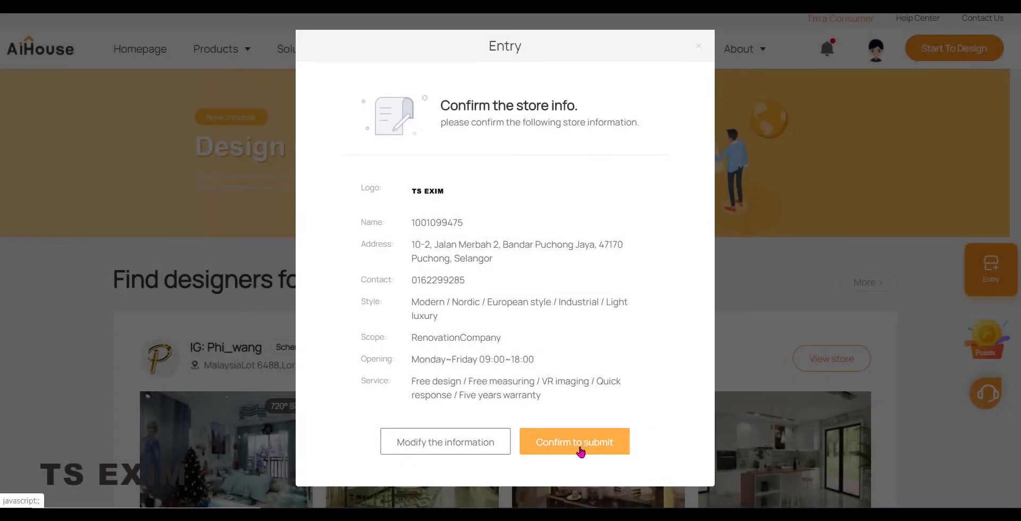
- Confirm the TS EXIM store information to create the store
click(580, 452)
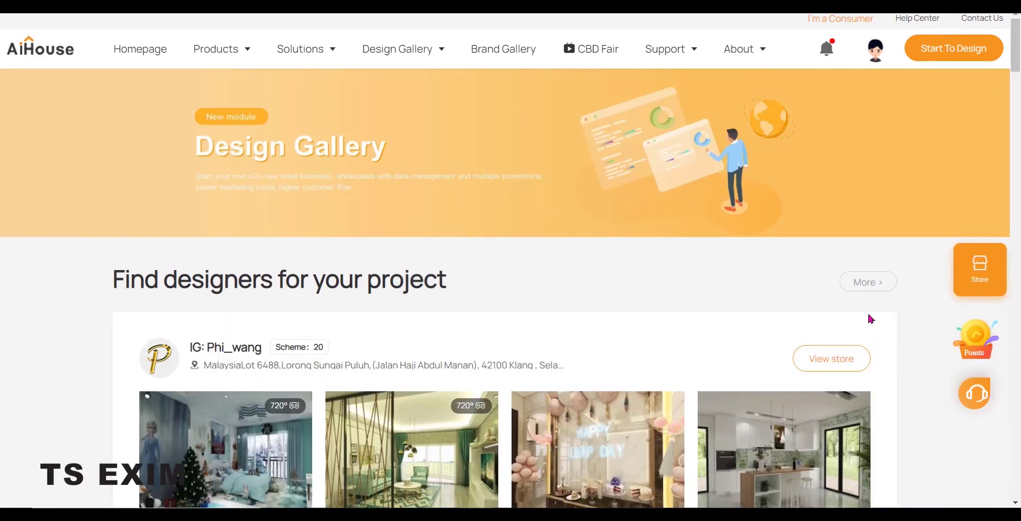
- Go to your store profile and open the mezzanine tutos scheme for editing
click(991, 278)
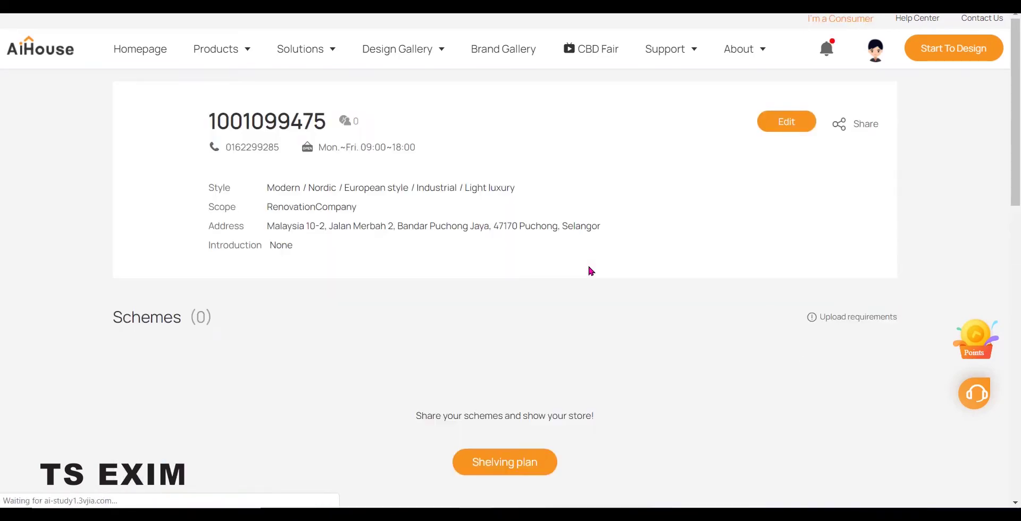
scroll(705, 233, down, 3)
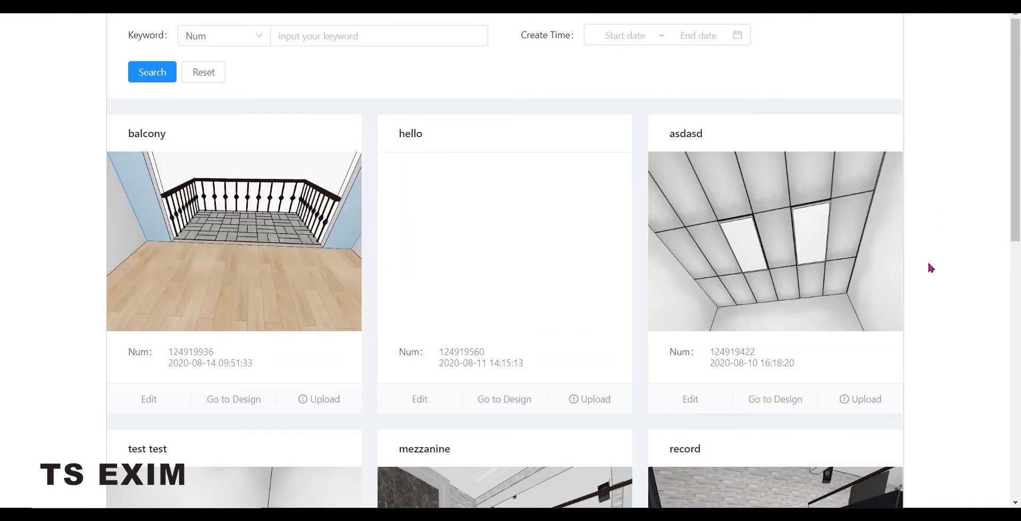
scroll(929, 268, down, 10)
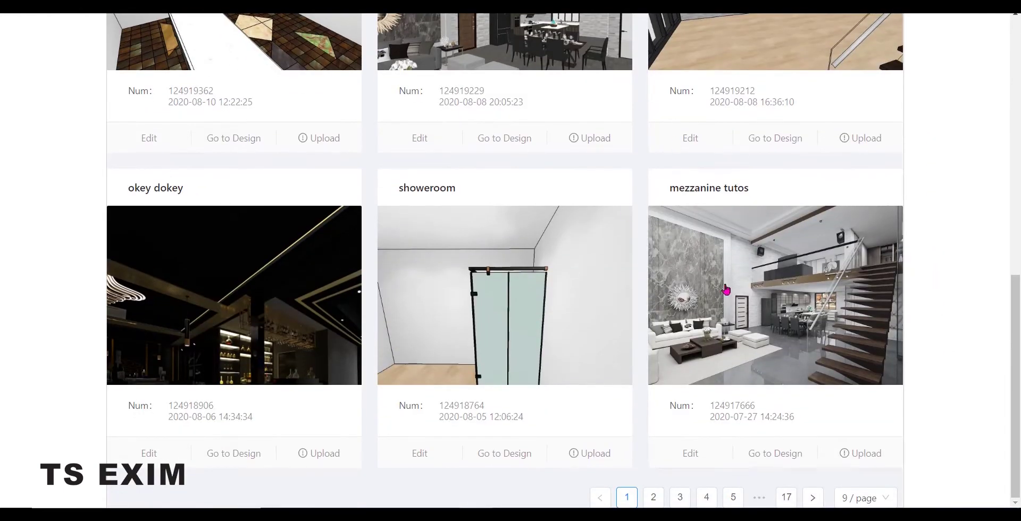
click(686, 452)
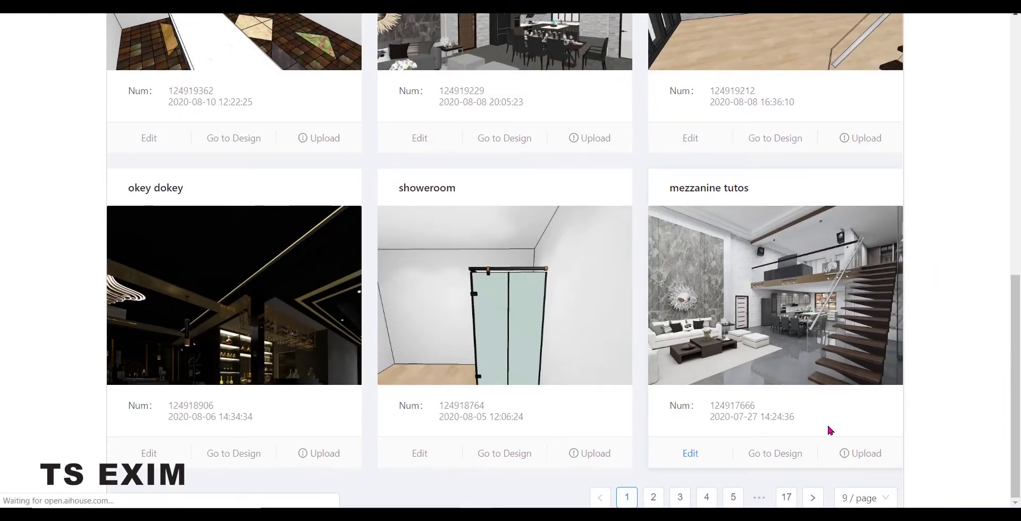
scroll(360, 226, down, 3)
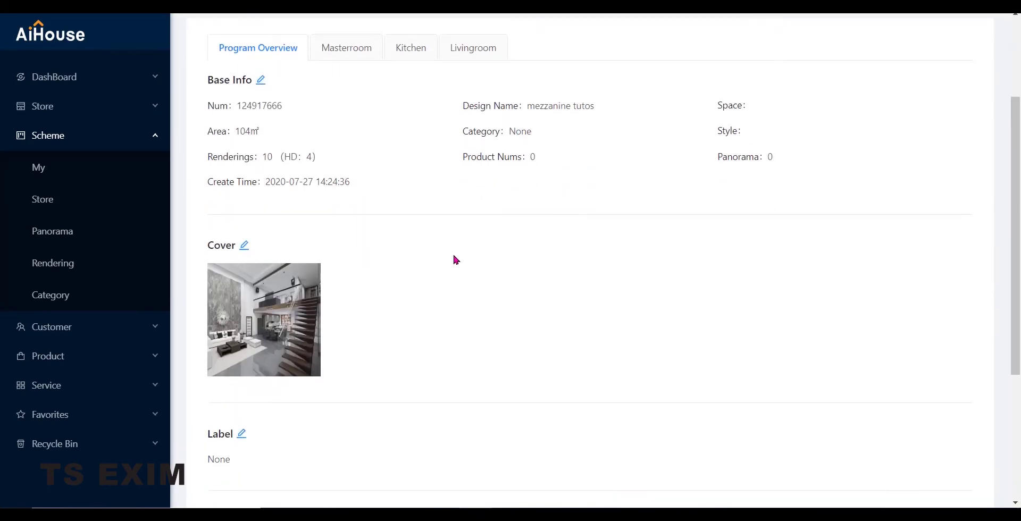
- Replace the scheme cover with the living room staircase rendering
scroll(372, 308, down, 1)
click(244, 188)
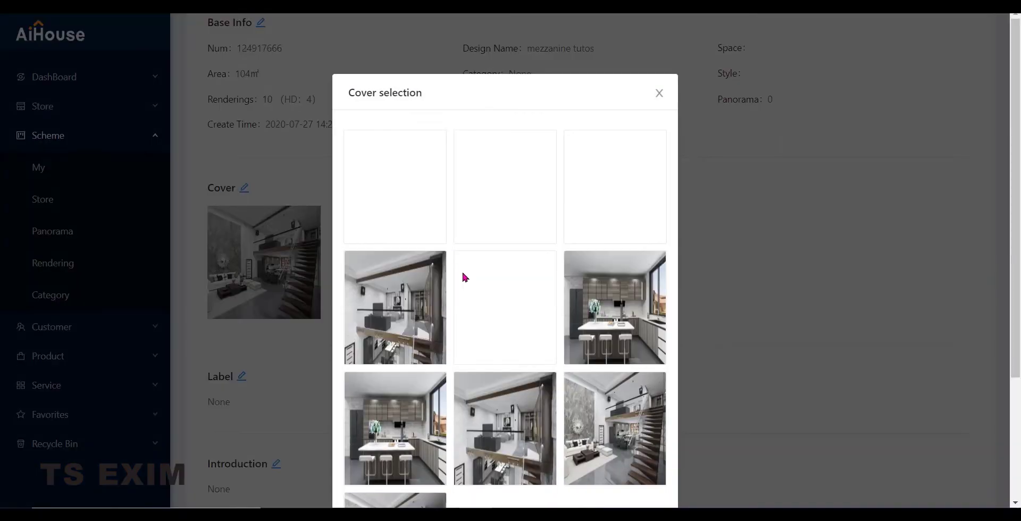
scroll(579, 371, down, 5)
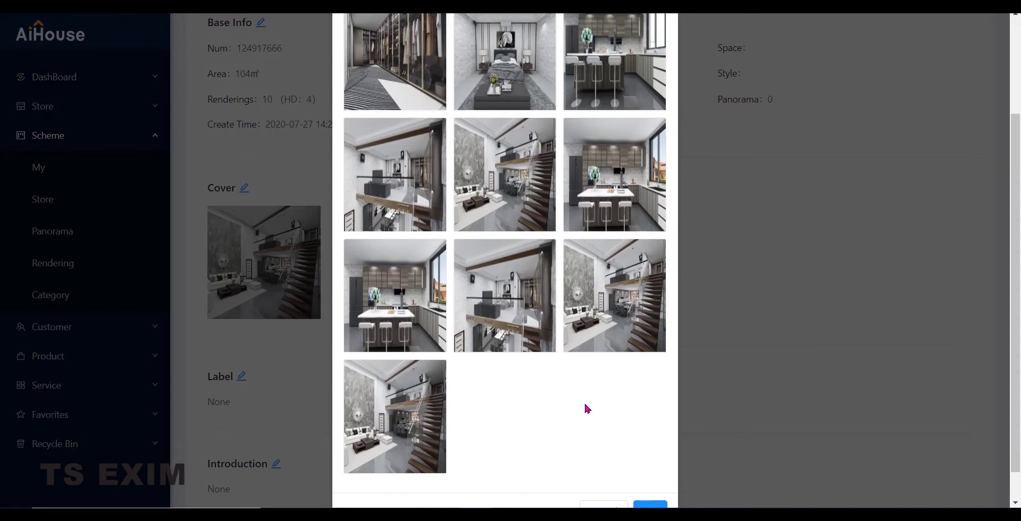
scroll(585, 409, down, 1)
click(606, 273)
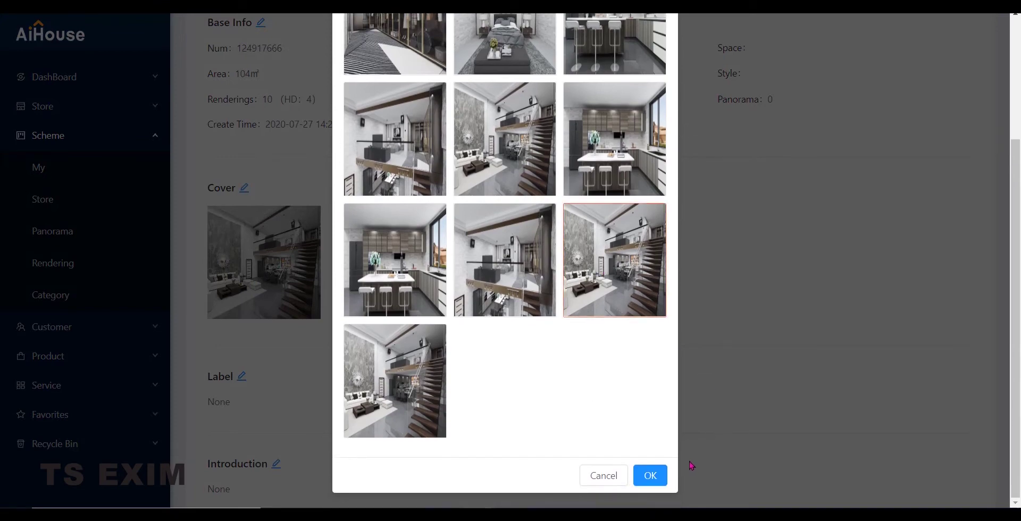
click(650, 475)
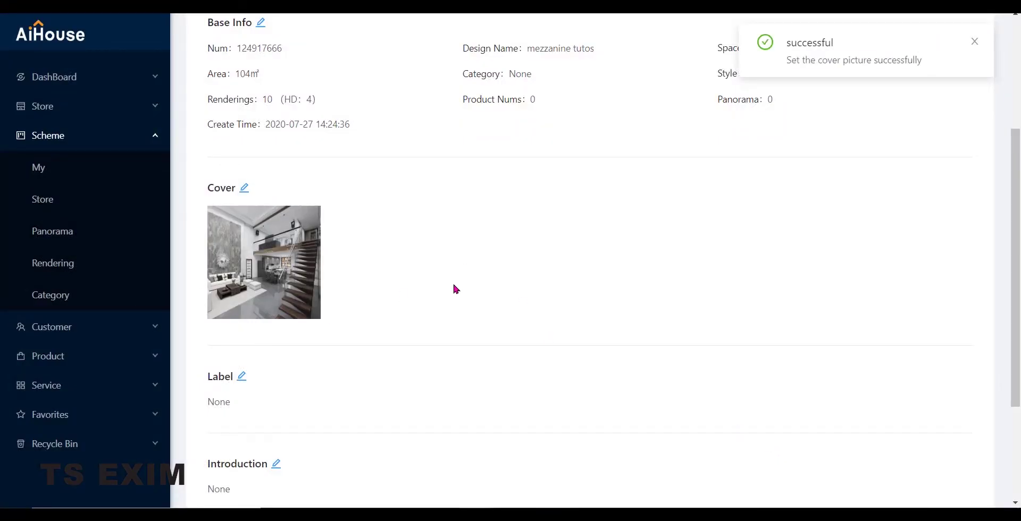
- Add the labels 'mezzanine' and 'doublestorey' to the scheme and save them
scroll(455, 288, down, 3)
click(241, 214)
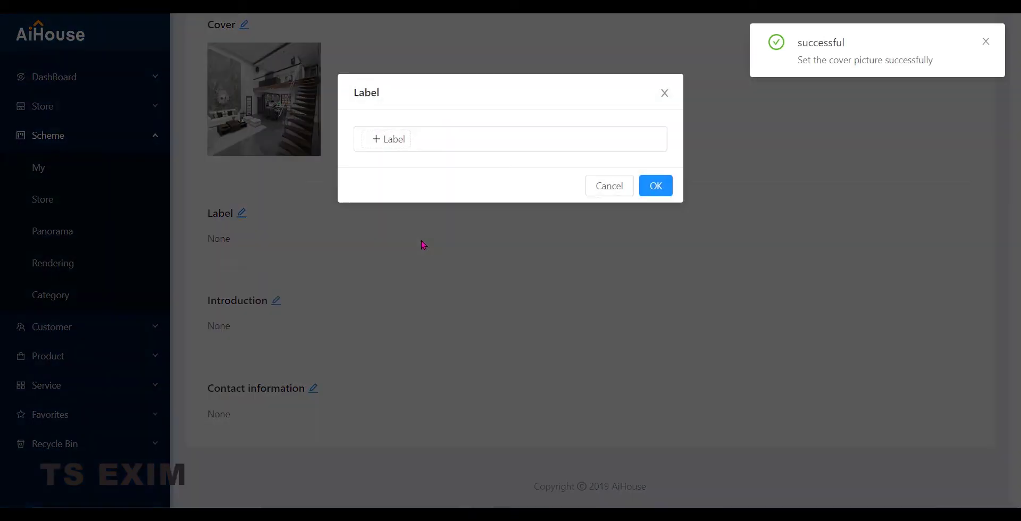
click(393, 139)
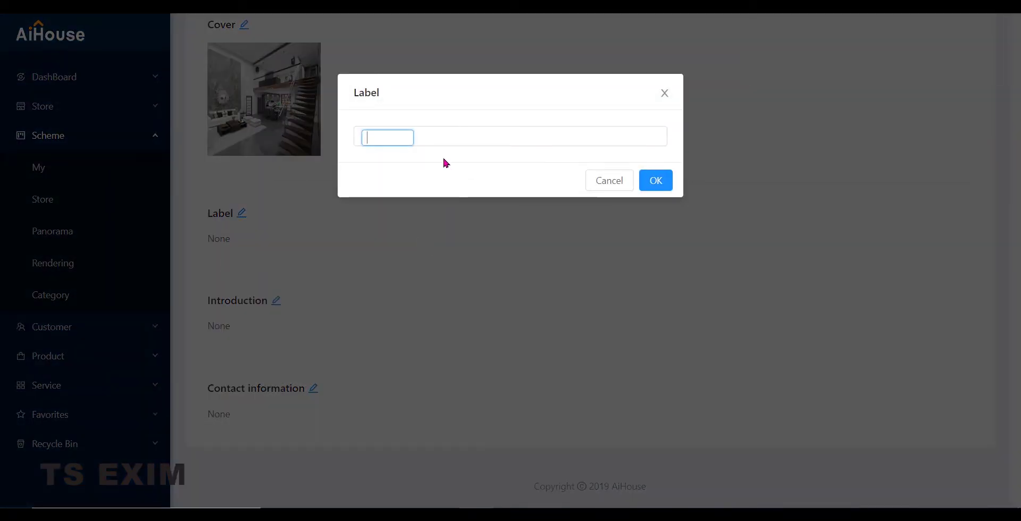
text(mezza)
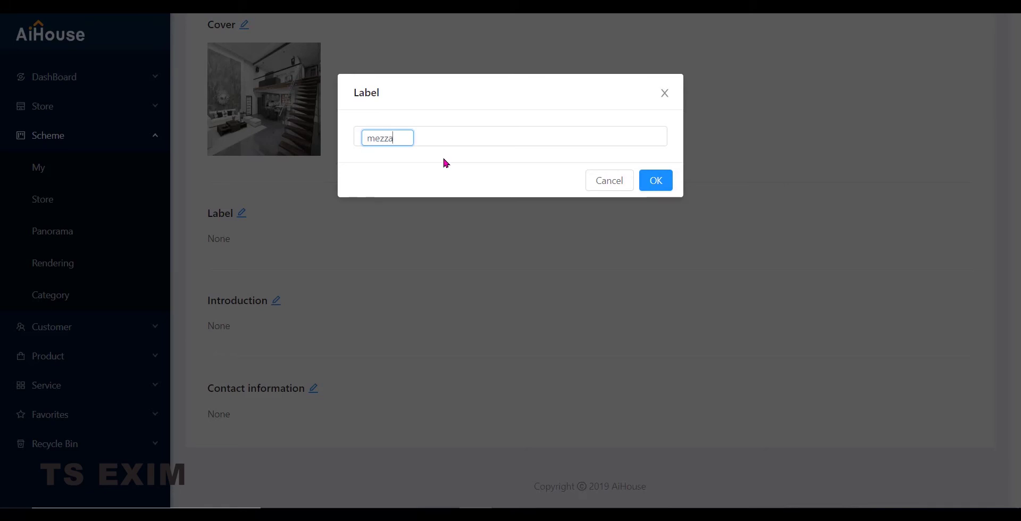
text(nine)
key(Return)
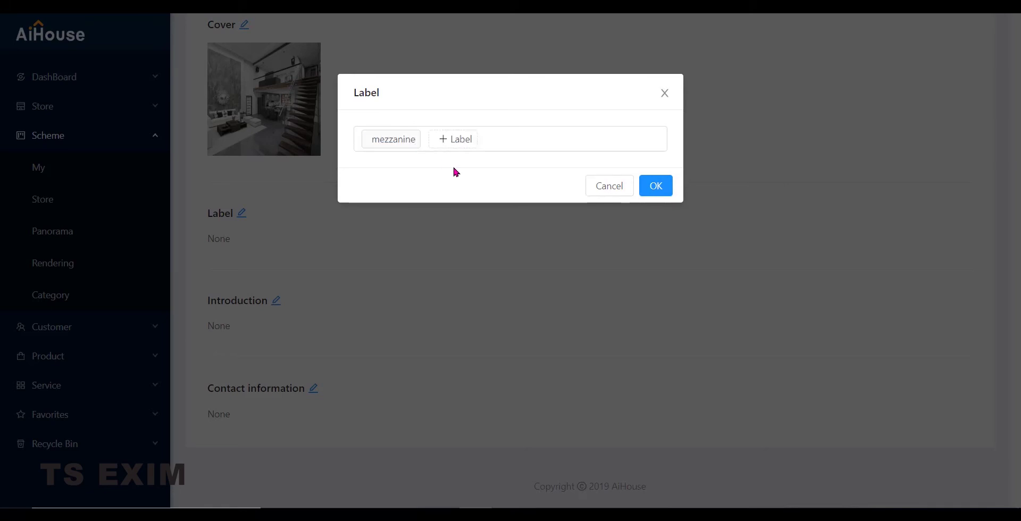
click(443, 137)
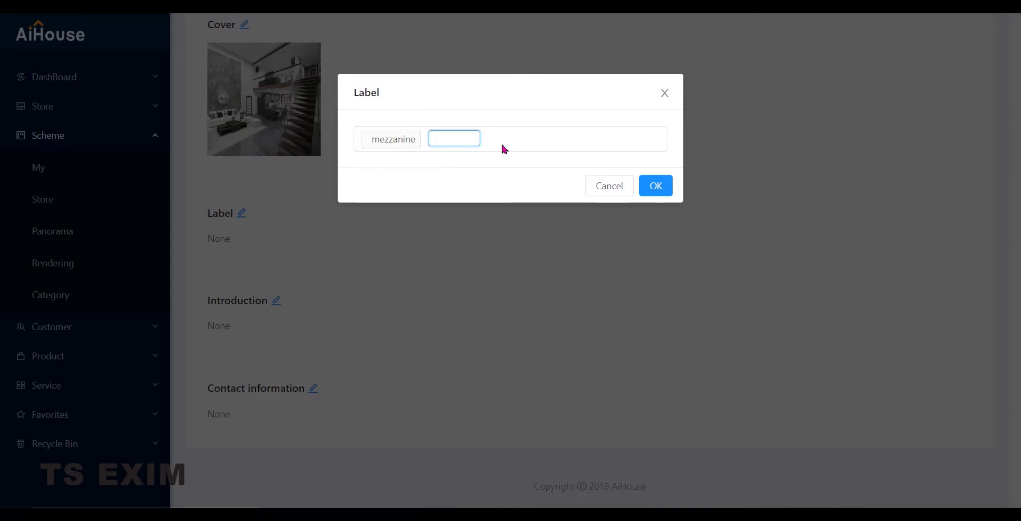
text(doublest)
text(orey)
key(Return)
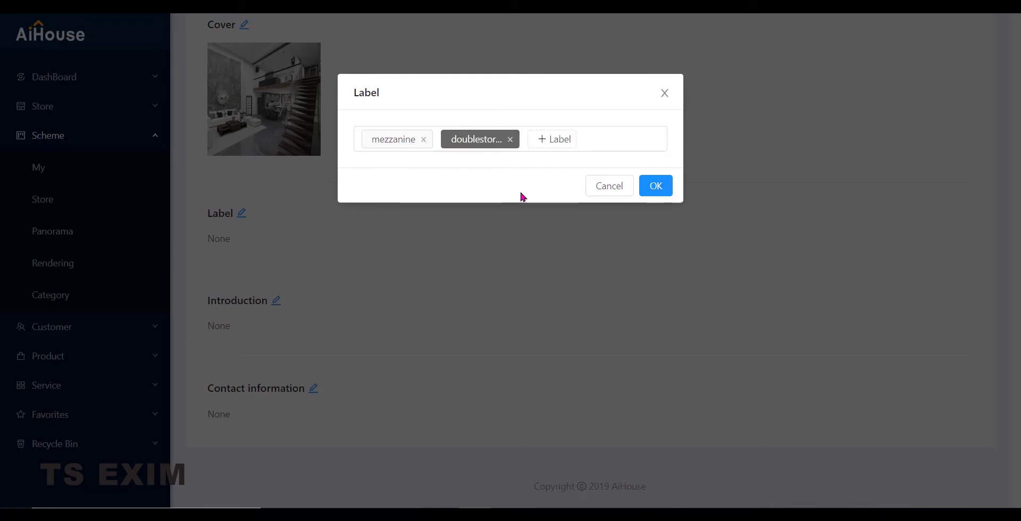
click(654, 186)
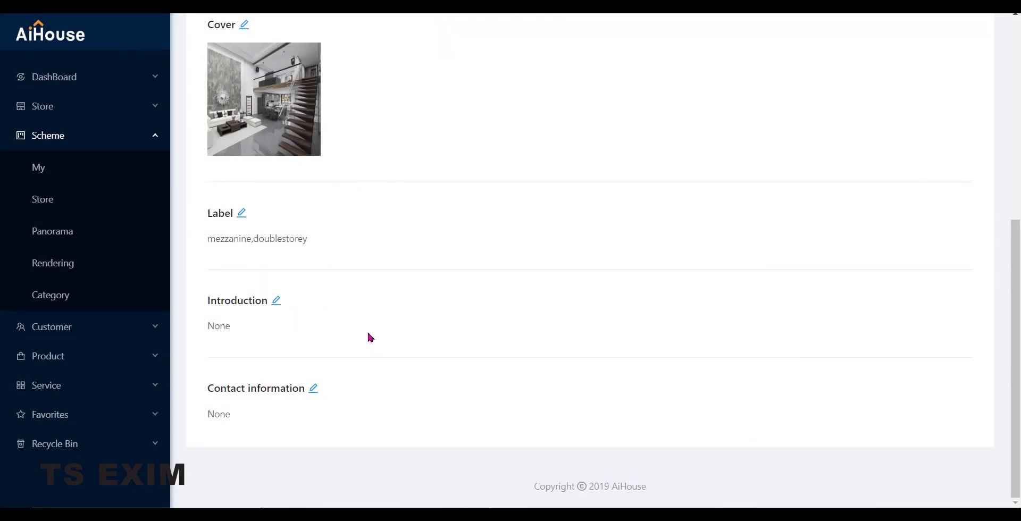
- Go to your schemes list and open the upload form for mezzanine tutos
scroll(324, 325, up, 6)
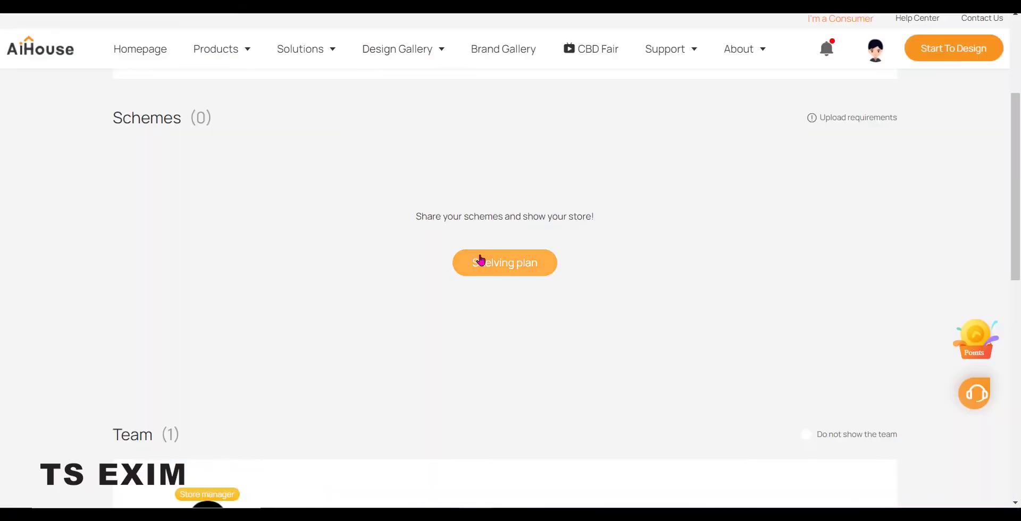
click(482, 261)
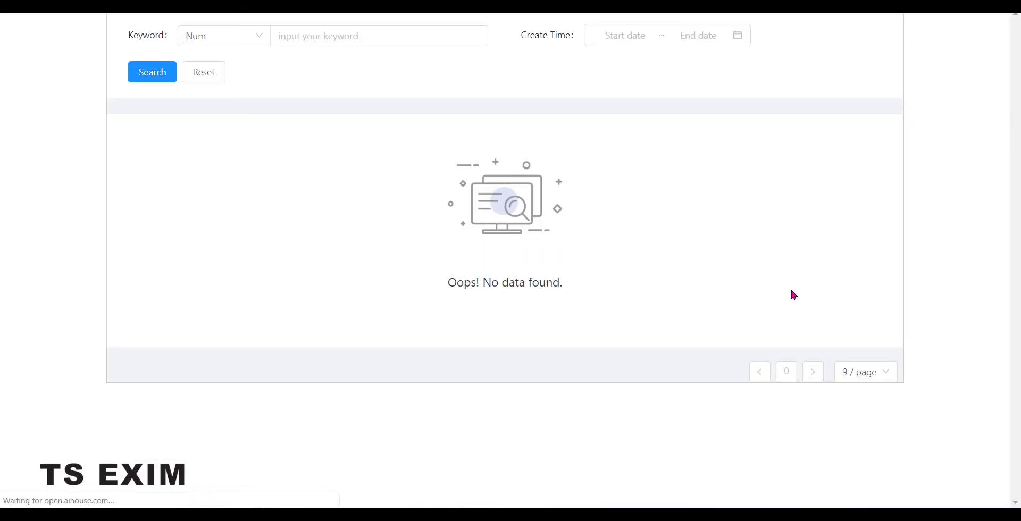
scroll(809, 330, down, 10)
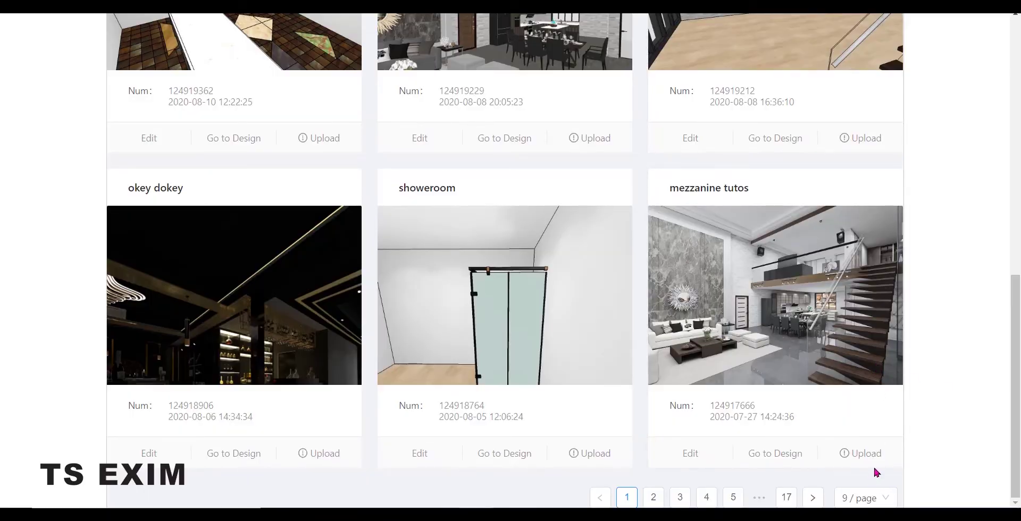
mouse_move(868, 456)
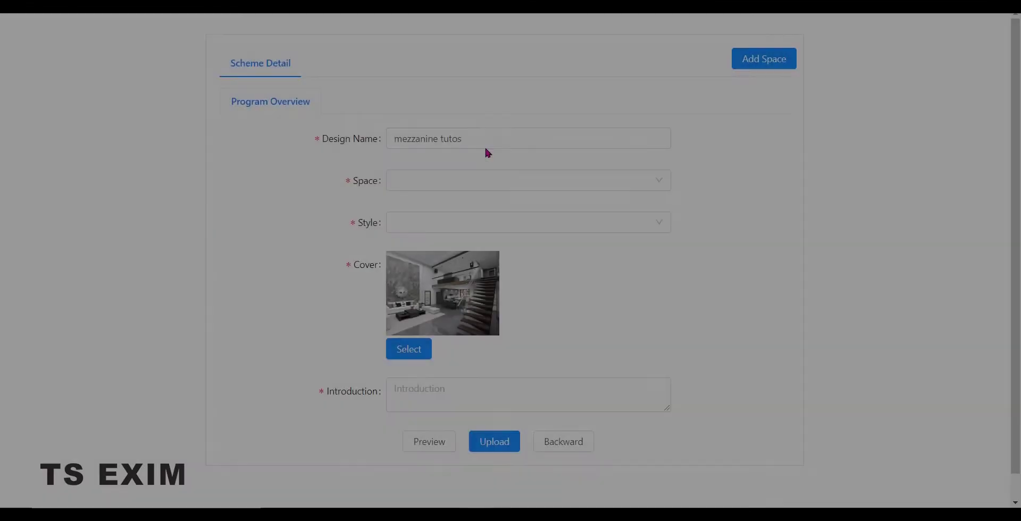
click(494, 139)
- Set space to One bedroom, style to Modern, and introduction 'a simple mezzanine floor design'
click(420, 185)
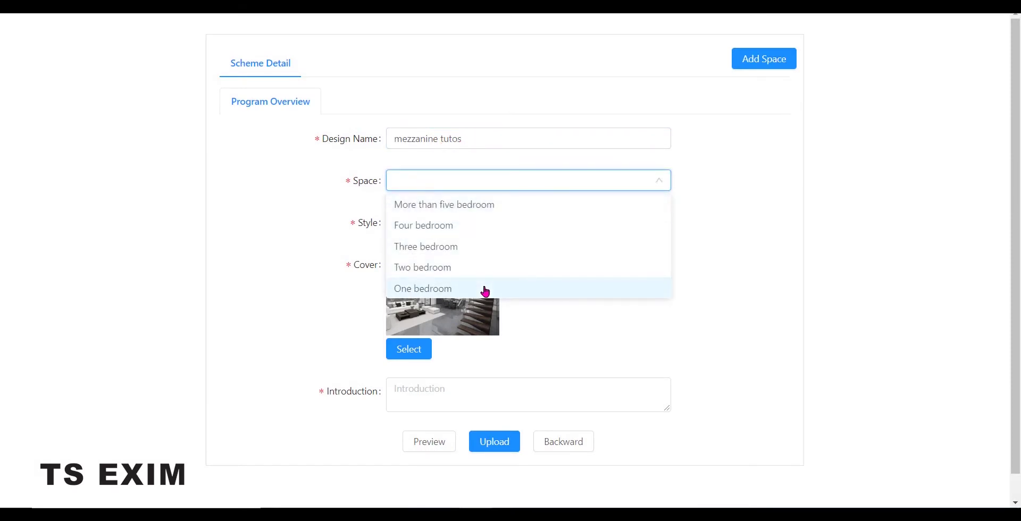
click(485, 289)
click(471, 227)
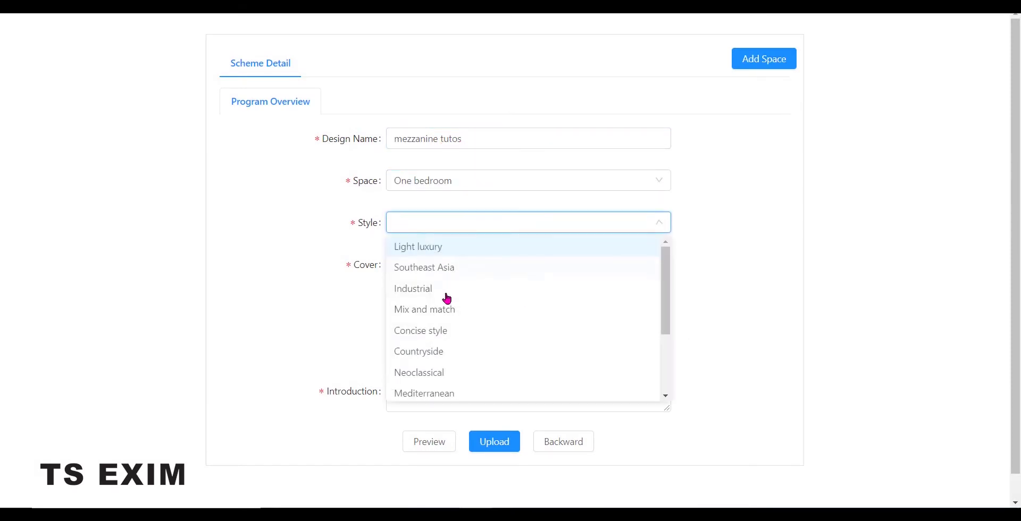
scroll(444, 297, down, 3)
click(466, 391)
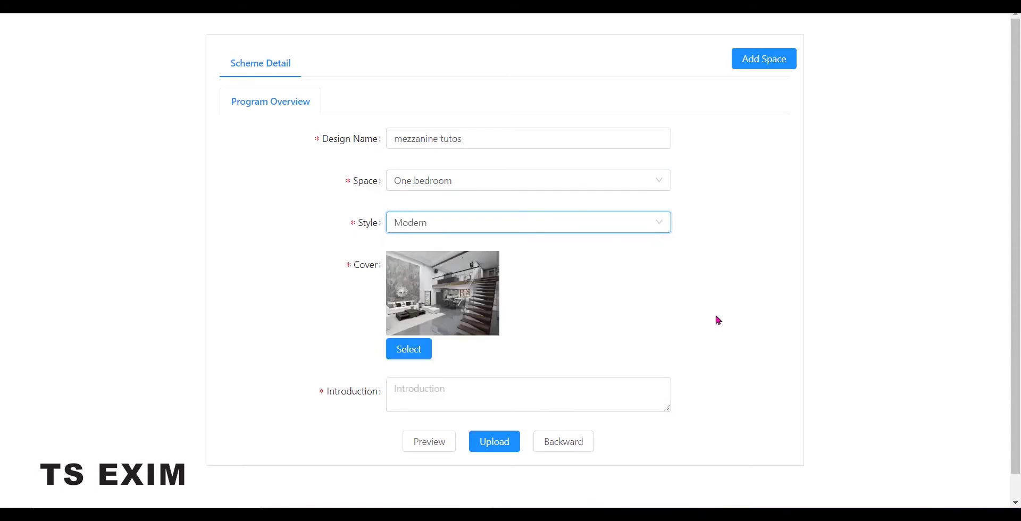
scroll(715, 312, down, 1)
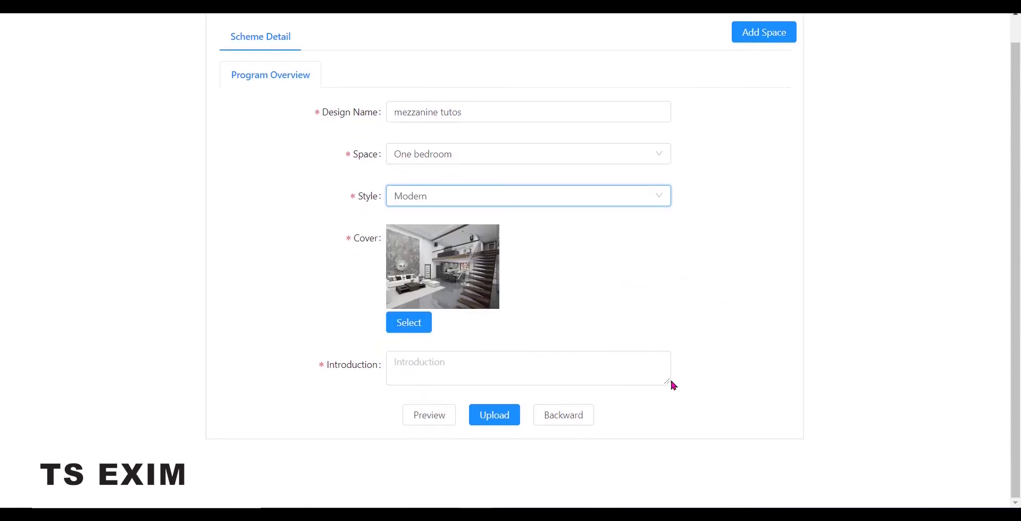
click(510, 363)
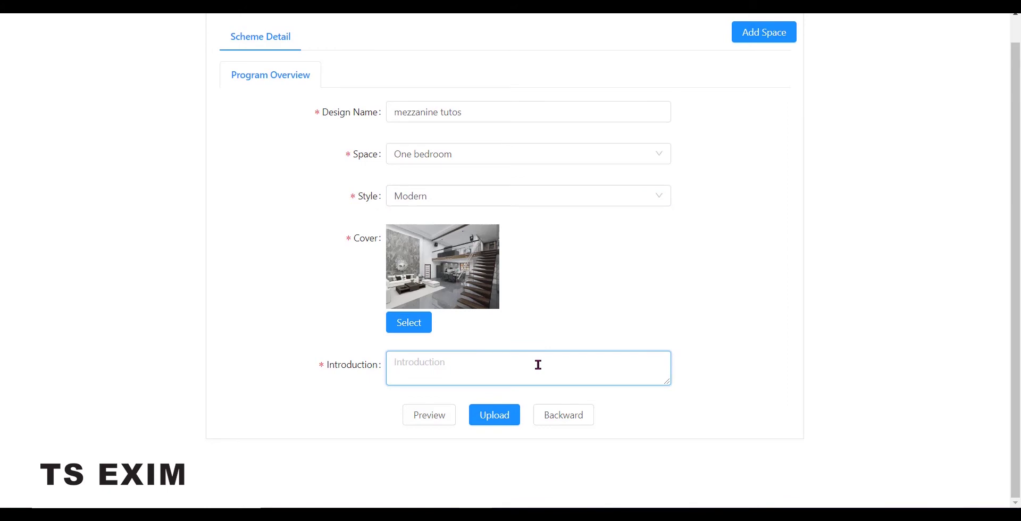
text(a simple mezzanine floor design)
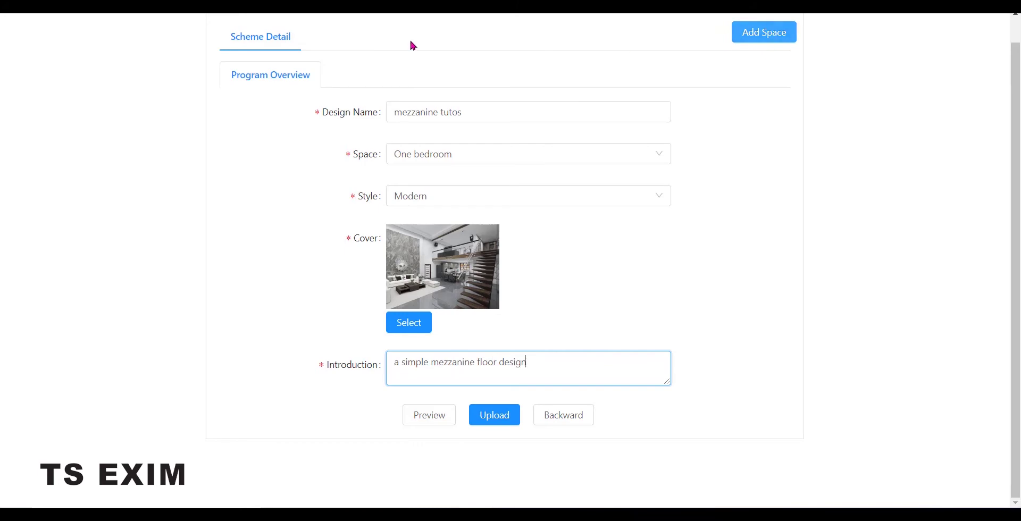
- Add Masterroom, Kitchen and Livingroom spaces, then start choosing Masterroom renderings
click(782, 33)
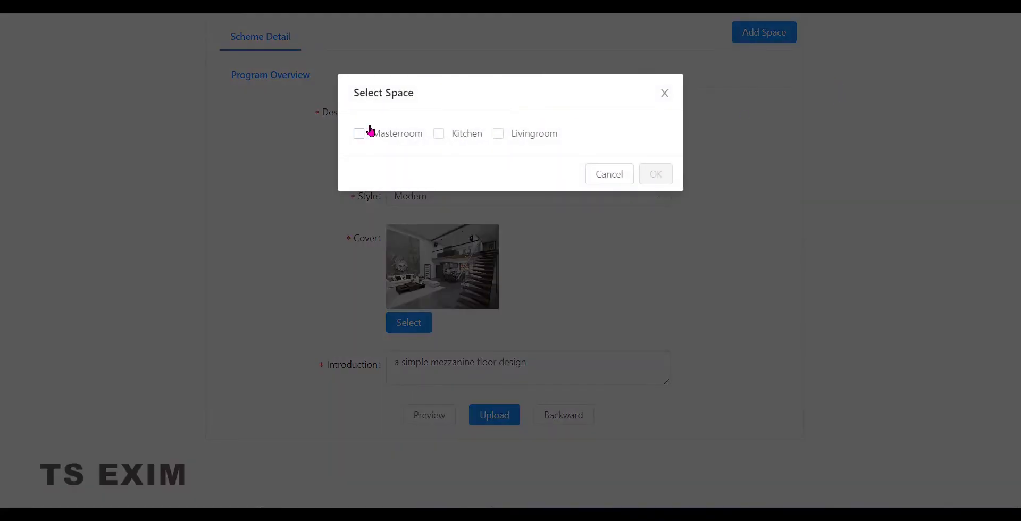
click(361, 133)
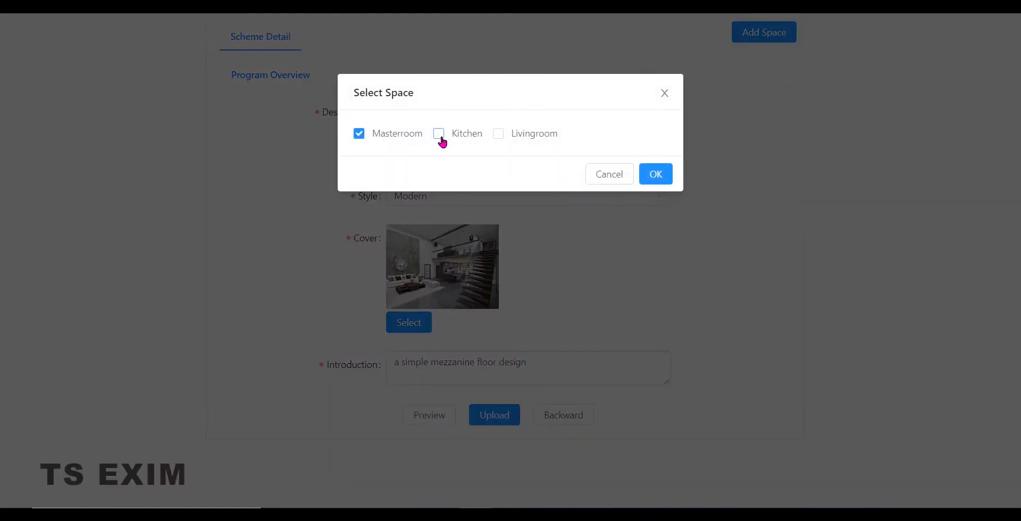
click(498, 134)
click(653, 174)
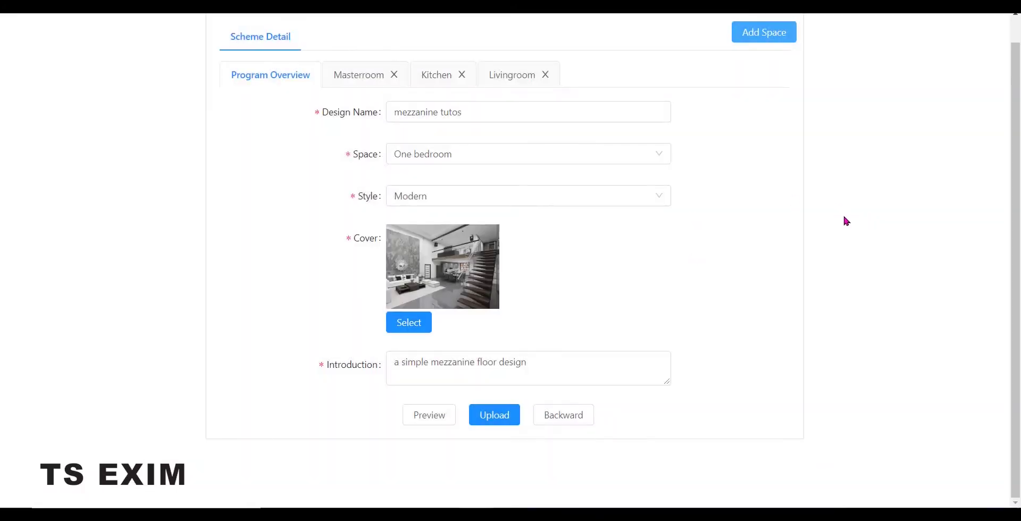
click(375, 74)
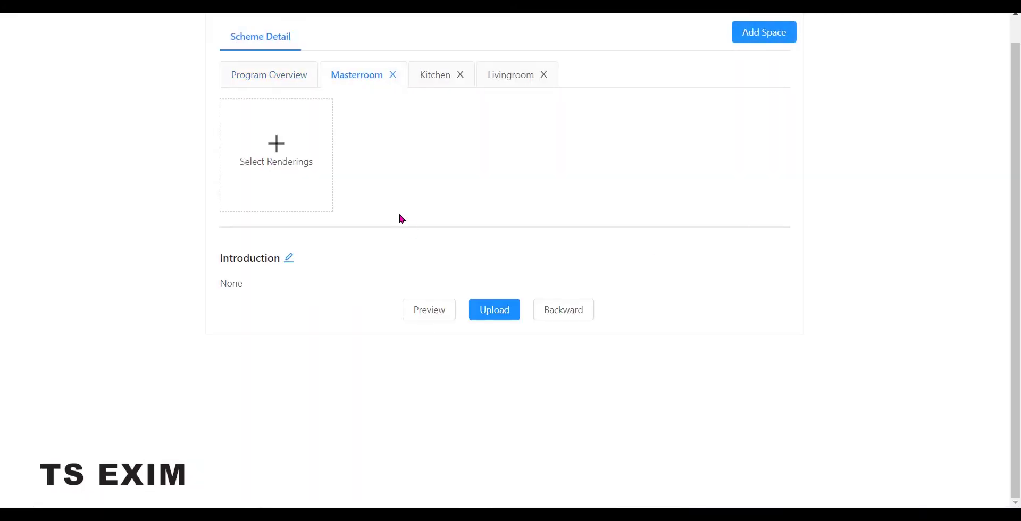
click(288, 149)
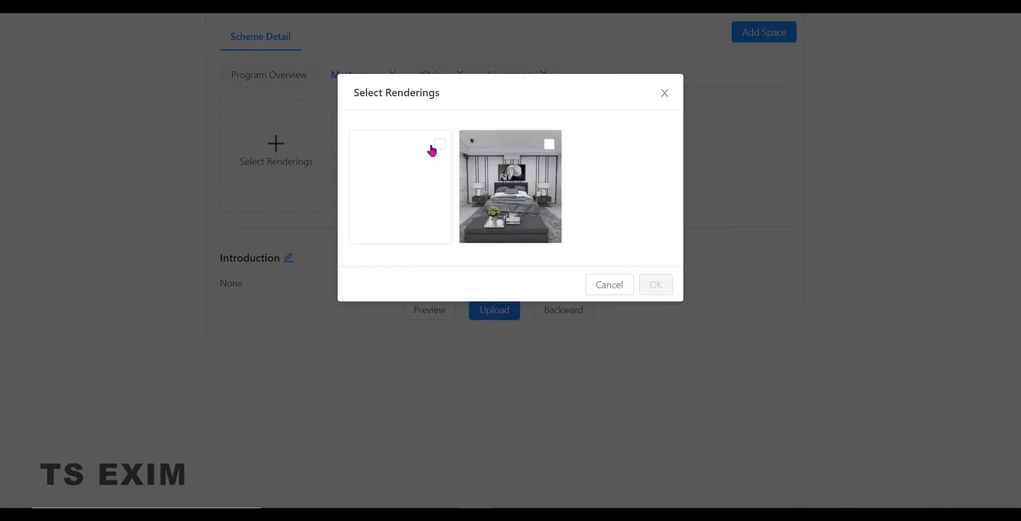
- Add two renderings to Masterroom and make the bedroom rendering its cover
click(439, 144)
click(549, 144)
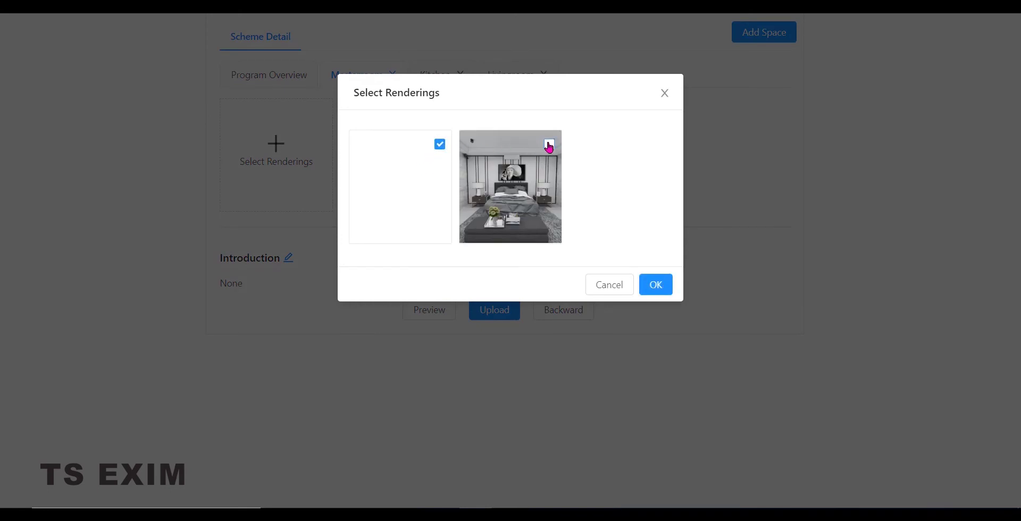
click(659, 286)
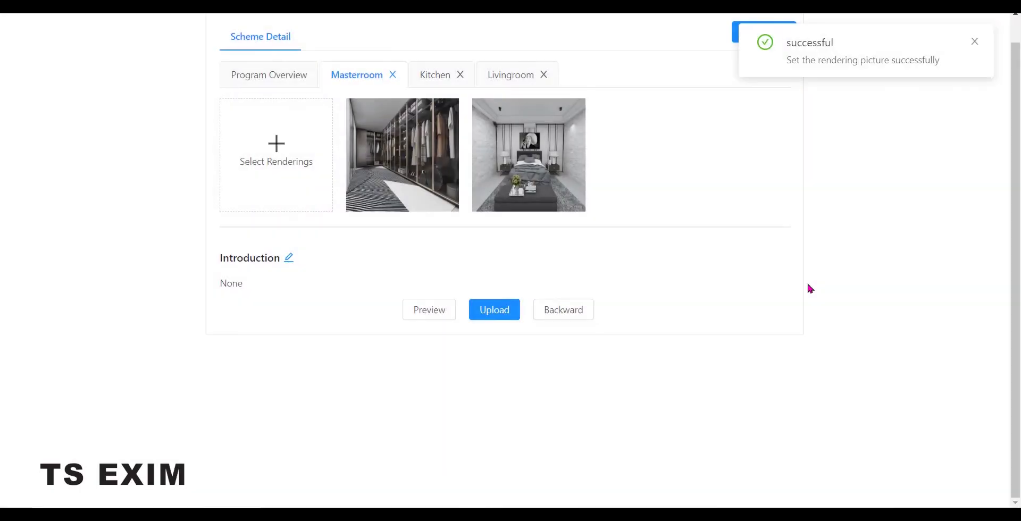
mouse_move(396, 192)
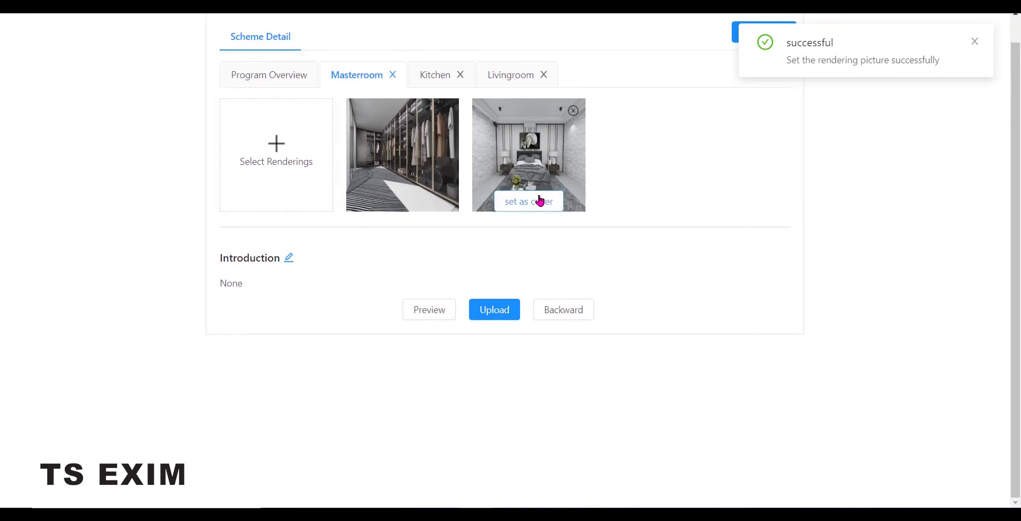
click(537, 202)
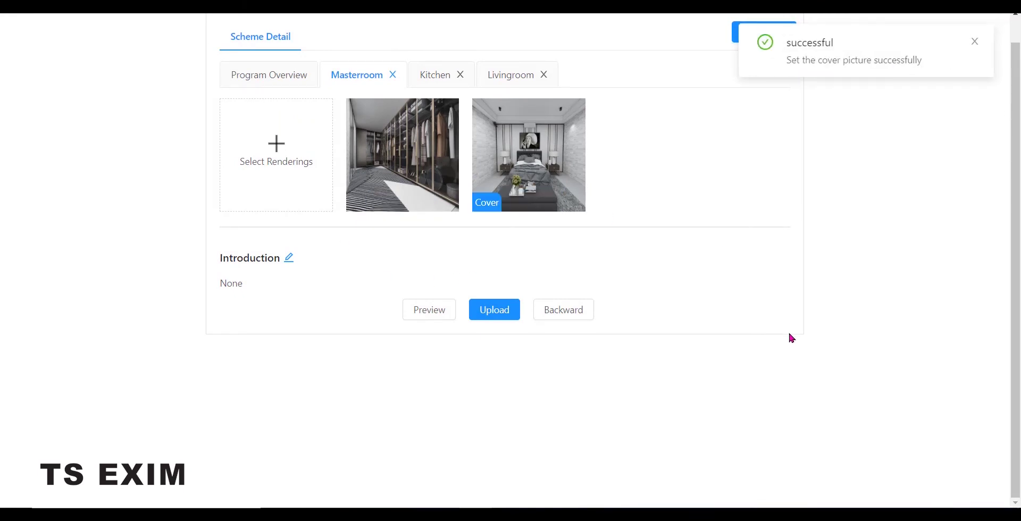
- Add both kitchen renderings to Kitchen and set the second one as cover
click(446, 76)
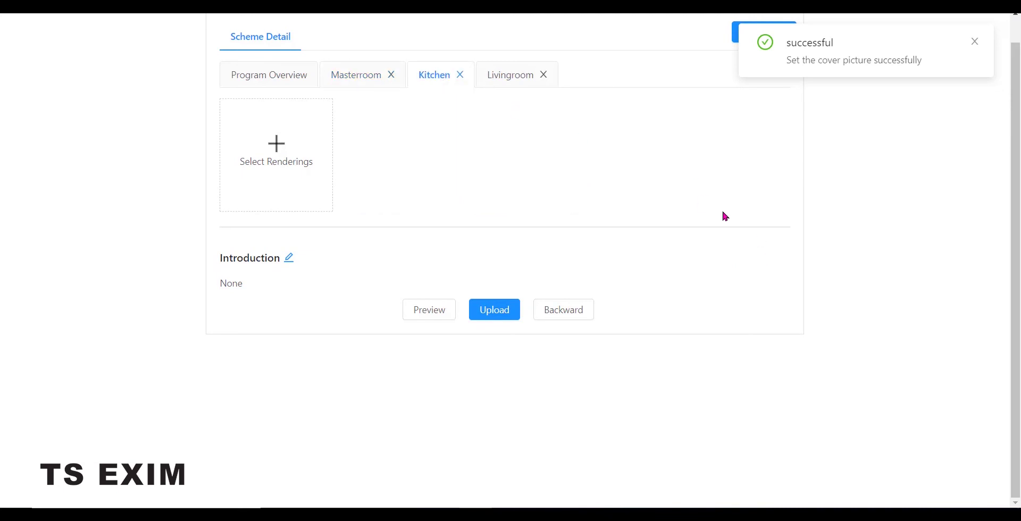
click(307, 159)
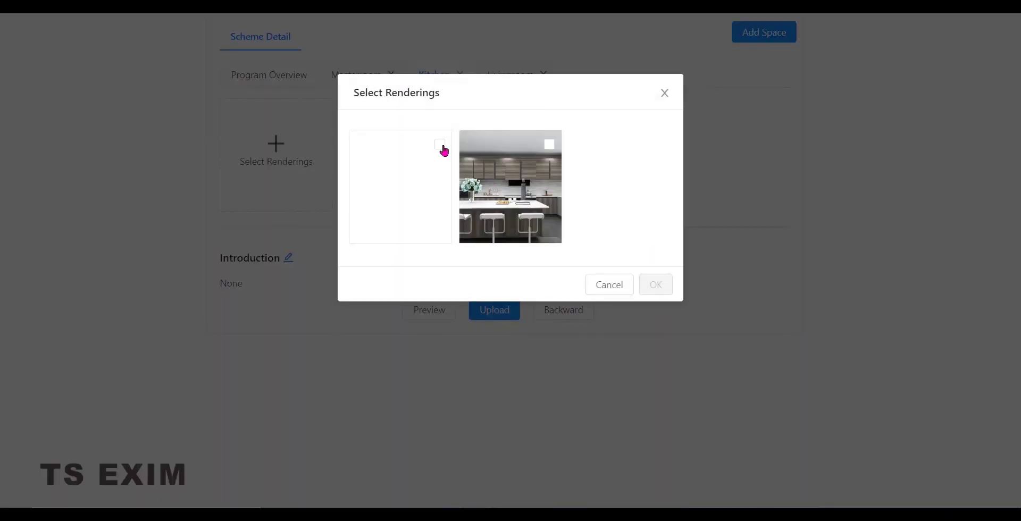
click(549, 144)
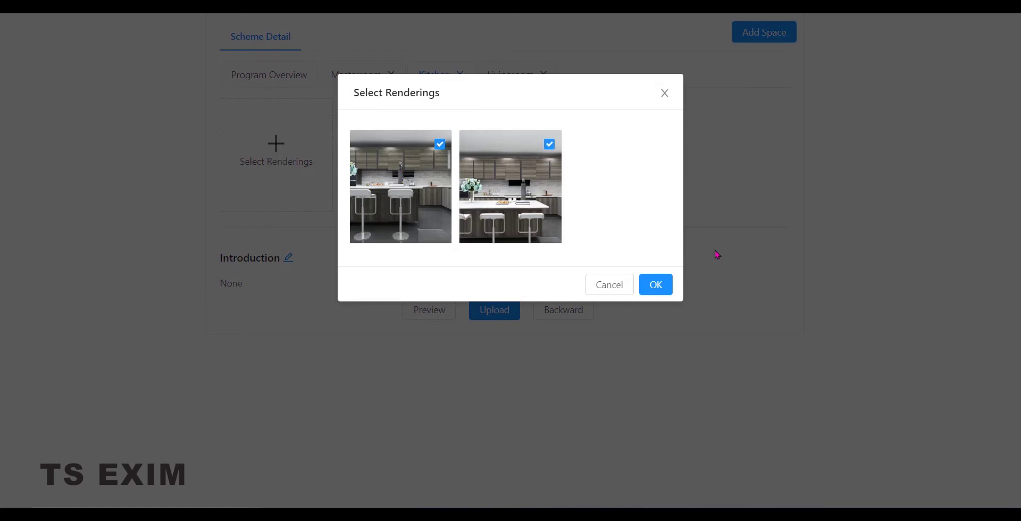
click(658, 286)
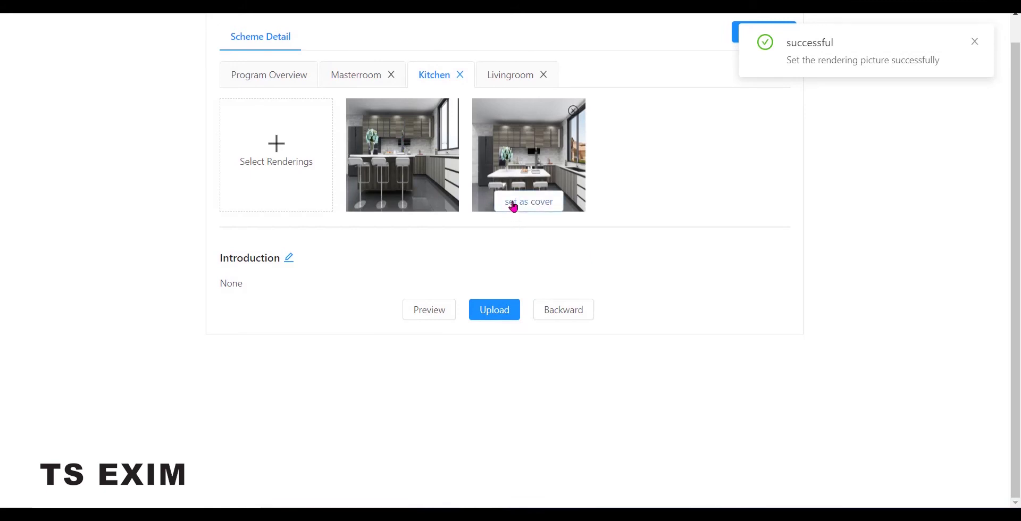
click(513, 203)
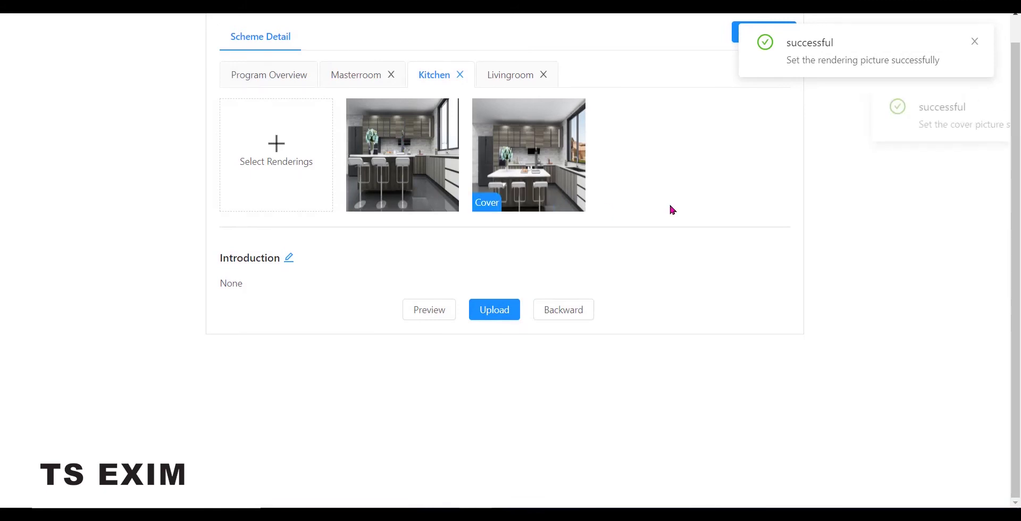
- Add the staircase living-room rendering to the Livingroom space
click(517, 75)
click(289, 161)
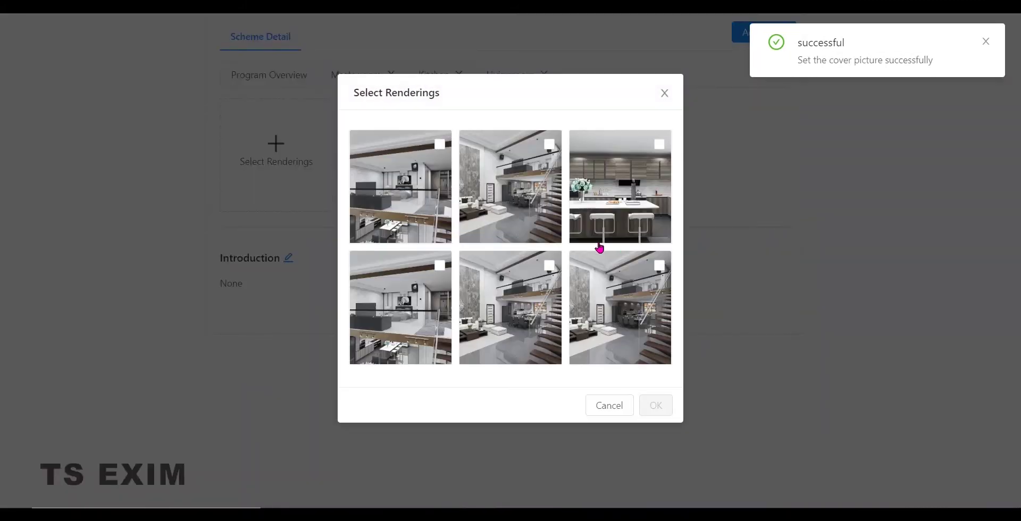
click(620, 340)
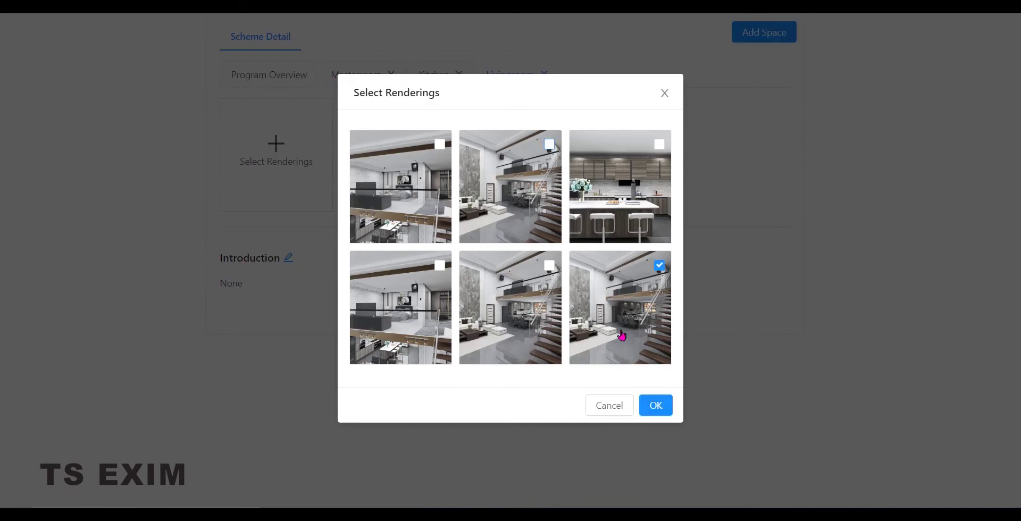
click(653, 406)
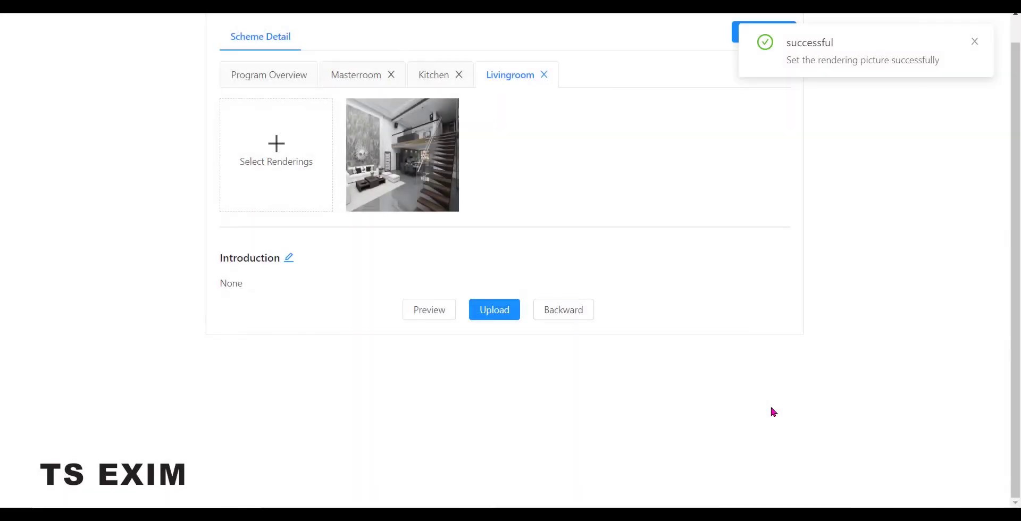
scroll(721, 305, up, 1)
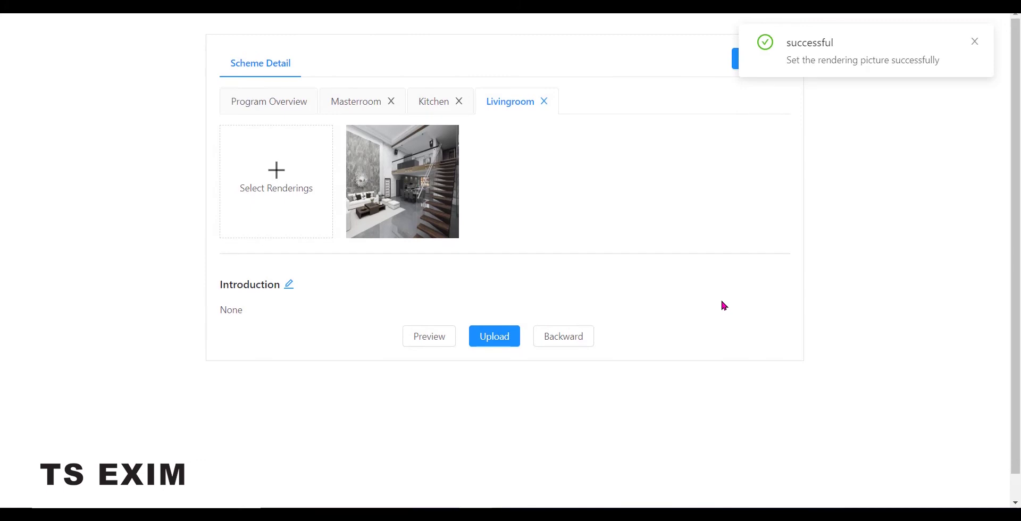
- Open the scheme preview and scroll through its room sections
click(417, 337)
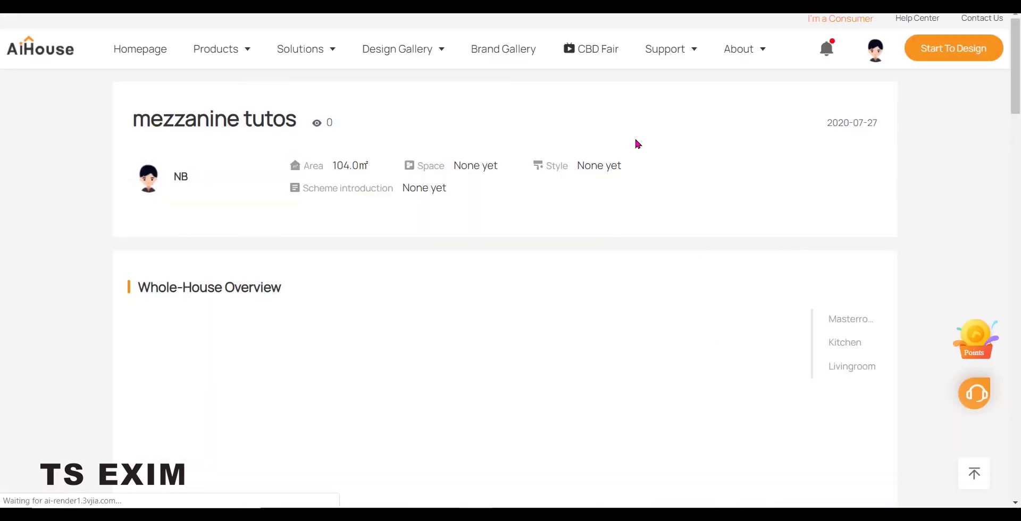
scroll(936, 258, down, 3)
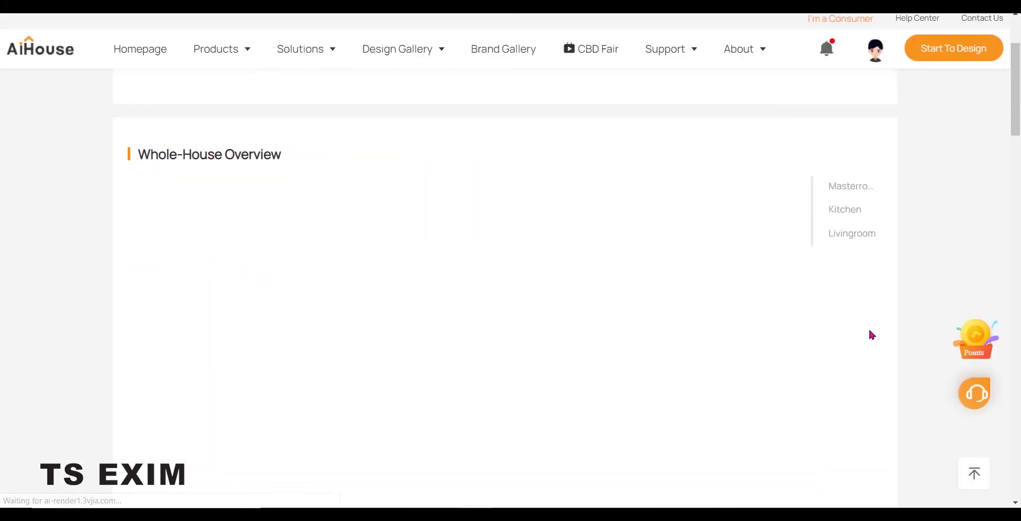
scroll(766, 344, down, 2)
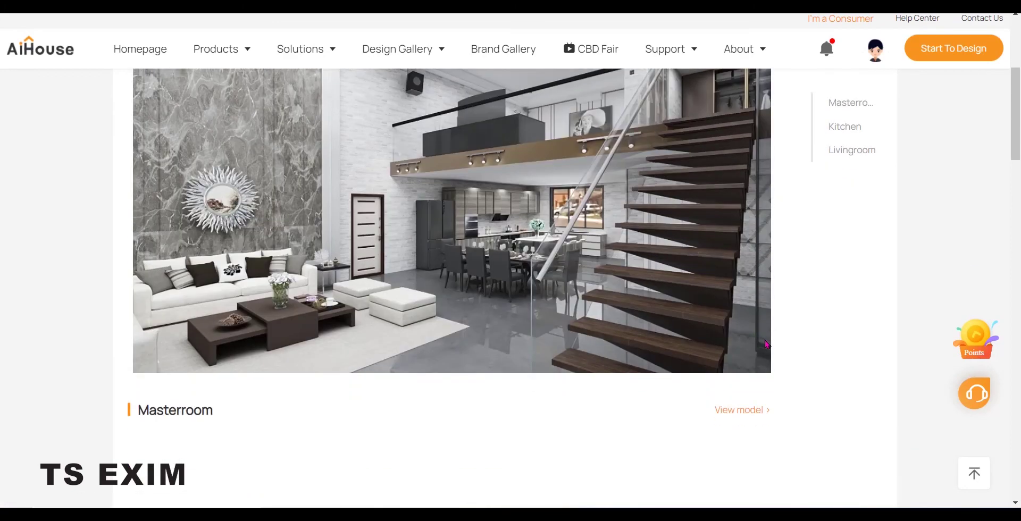
scroll(766, 344, up, 2)
scroll(766, 345, down, 2)
scroll(767, 345, down, 6)
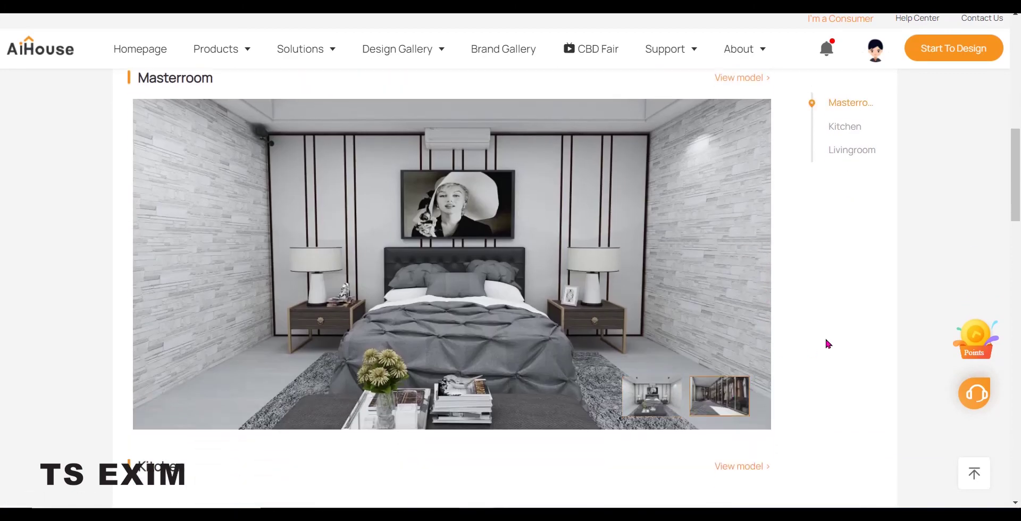
- View the Masterroom wardrobe rendering and both kitchen renderings, then scroll back up
click(729, 403)
scroll(790, 279, down, 7)
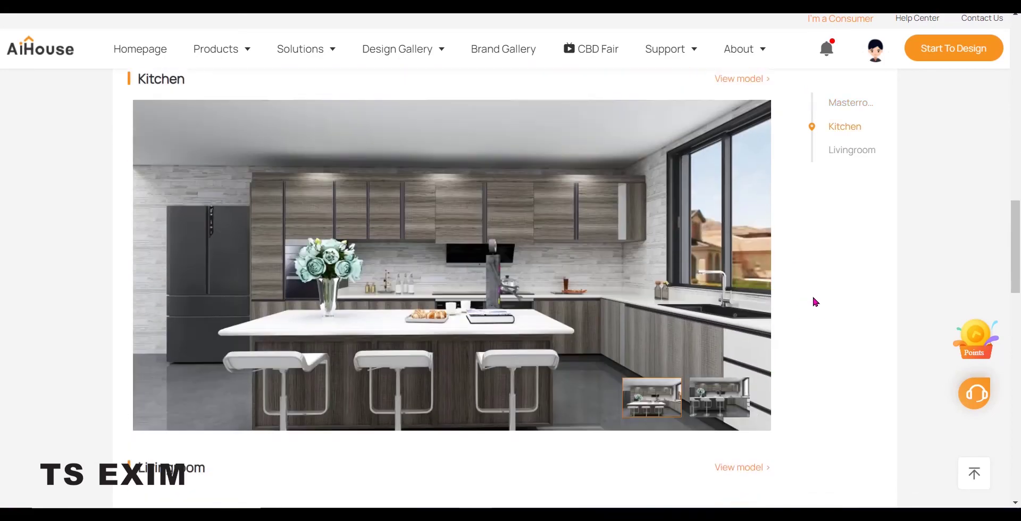
click(747, 397)
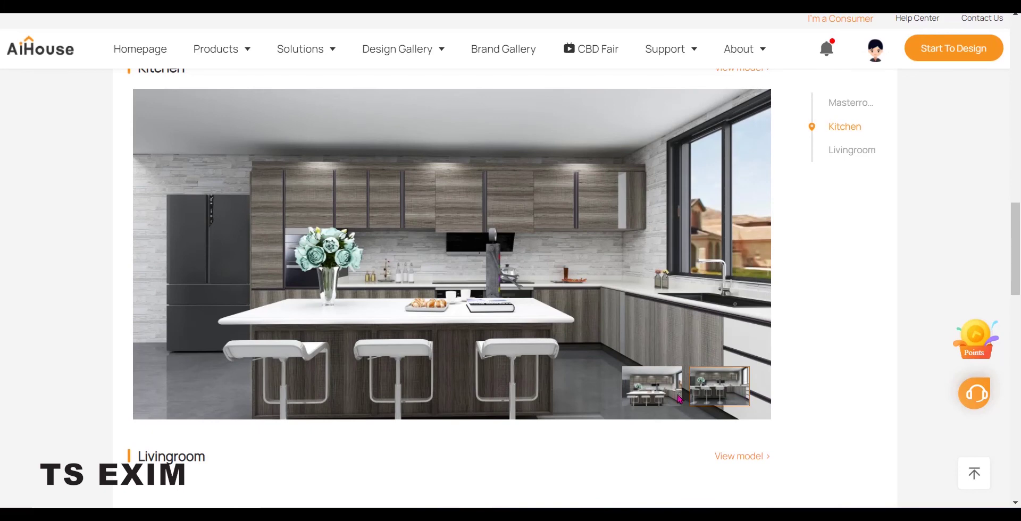
click(658, 393)
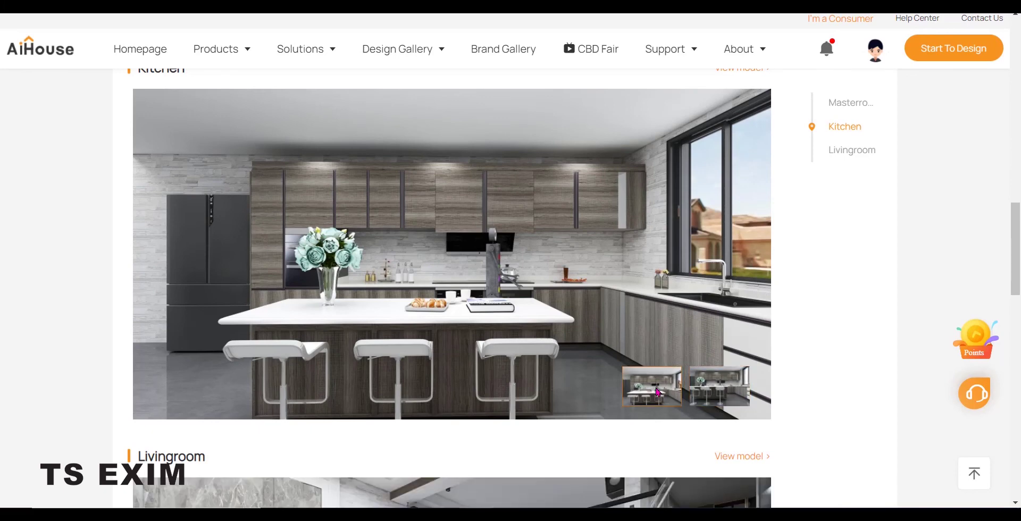
scroll(776, 303, down, 5)
scroll(814, 329, down, 3)
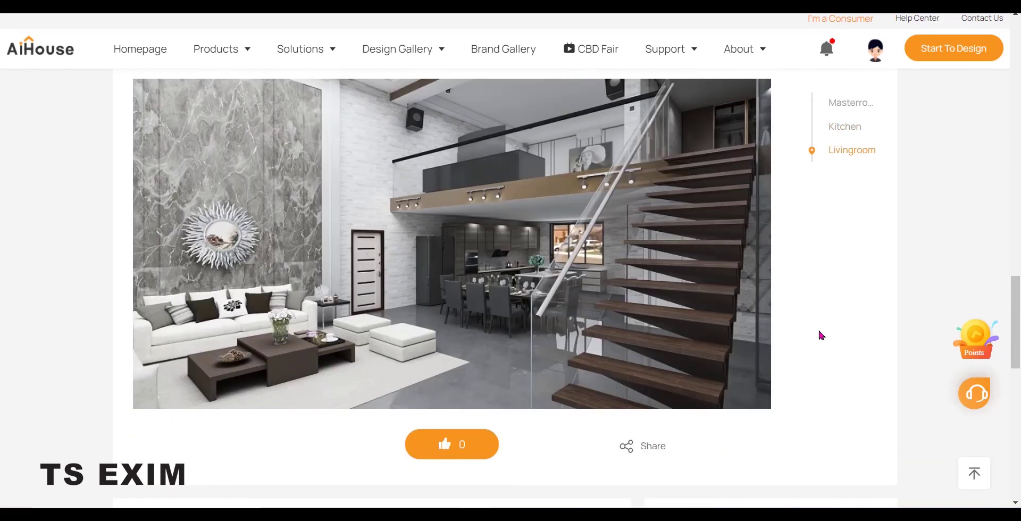
scroll(818, 335, up, 3)
scroll(816, 334, down, 3)
scroll(737, 335, up, 20)
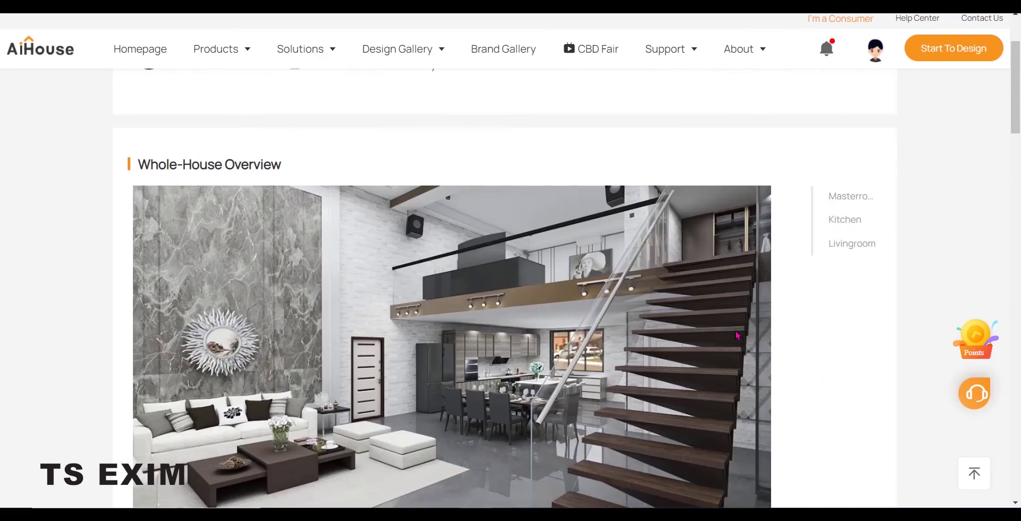
scroll(737, 335, up, 3)
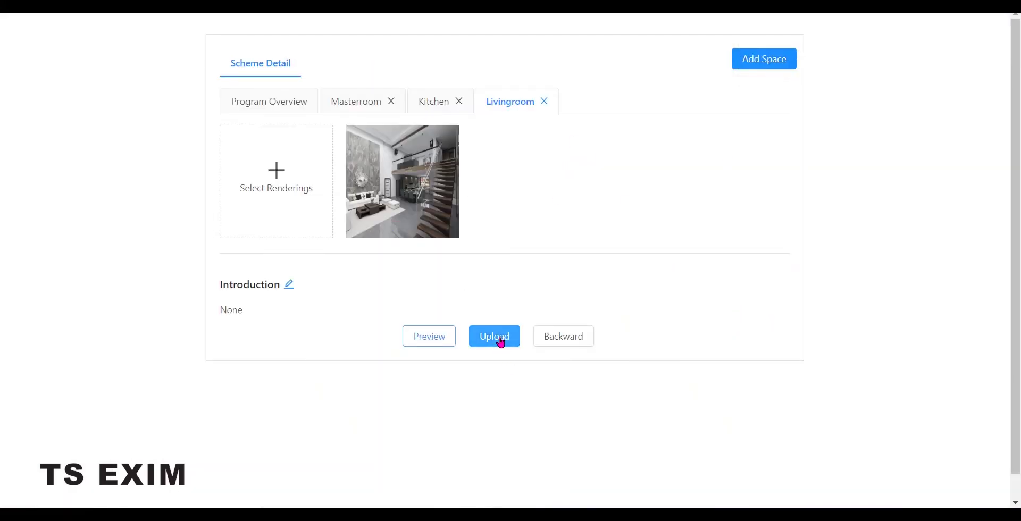
- Set the living-room rendering as Livingroom cover and upload the mezzanine tutos scheme
click(499, 341)
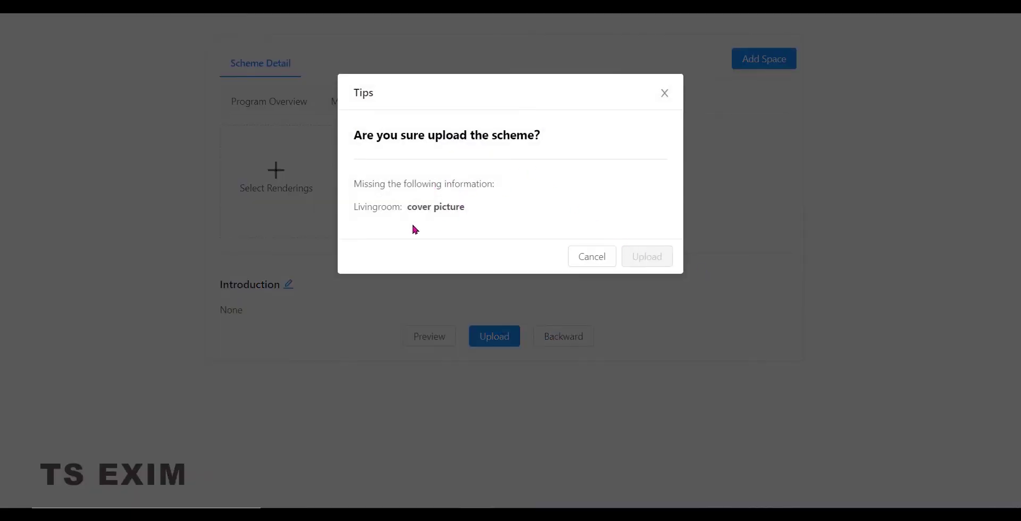
click(584, 257)
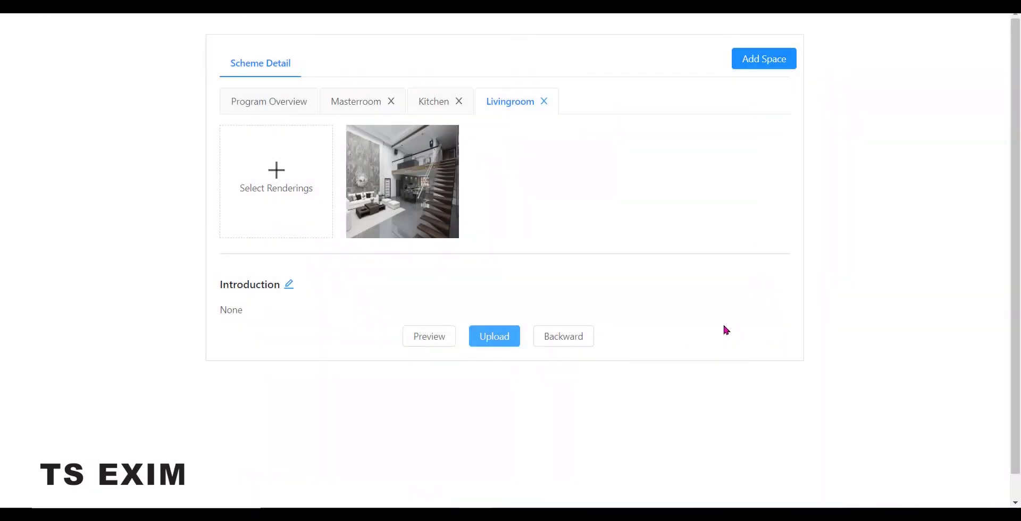
mouse_move(399, 205)
click(421, 227)
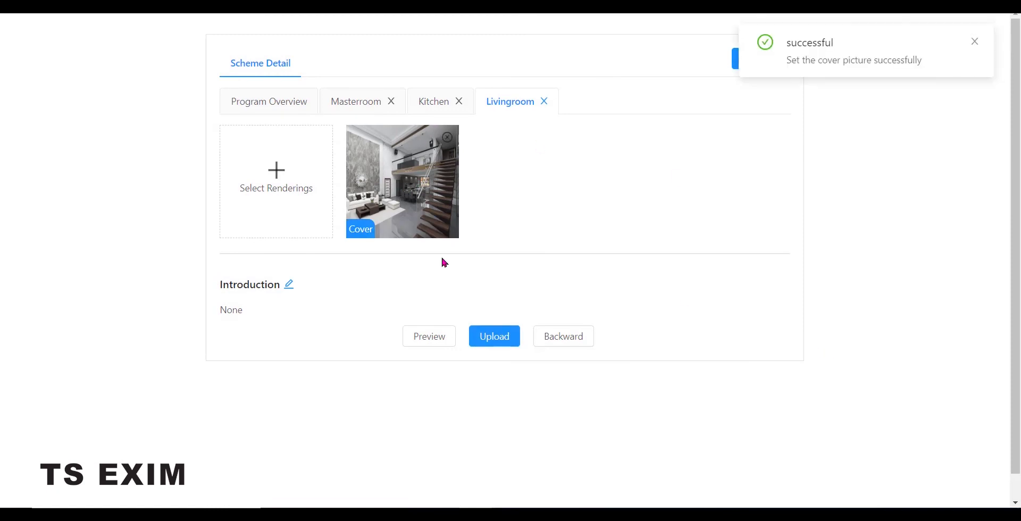
click(499, 342)
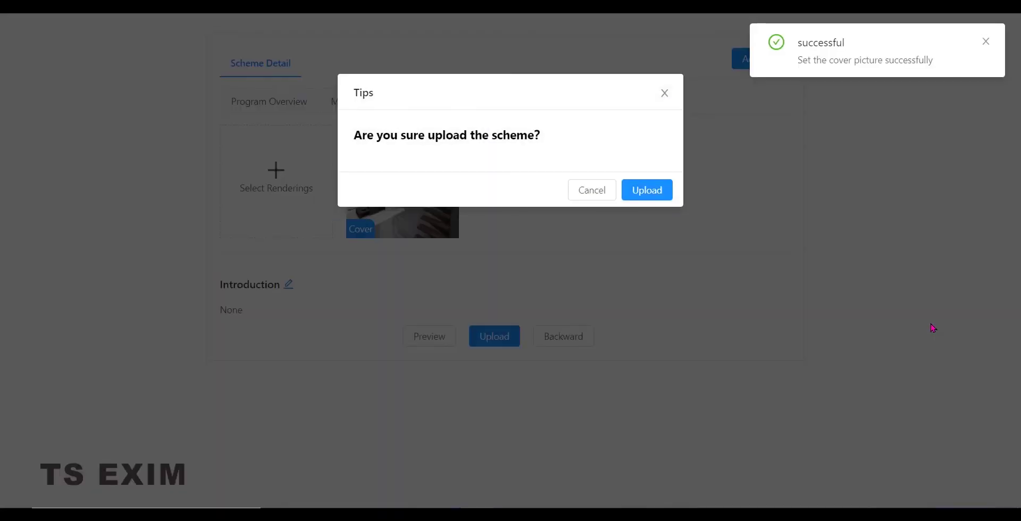
click(659, 186)
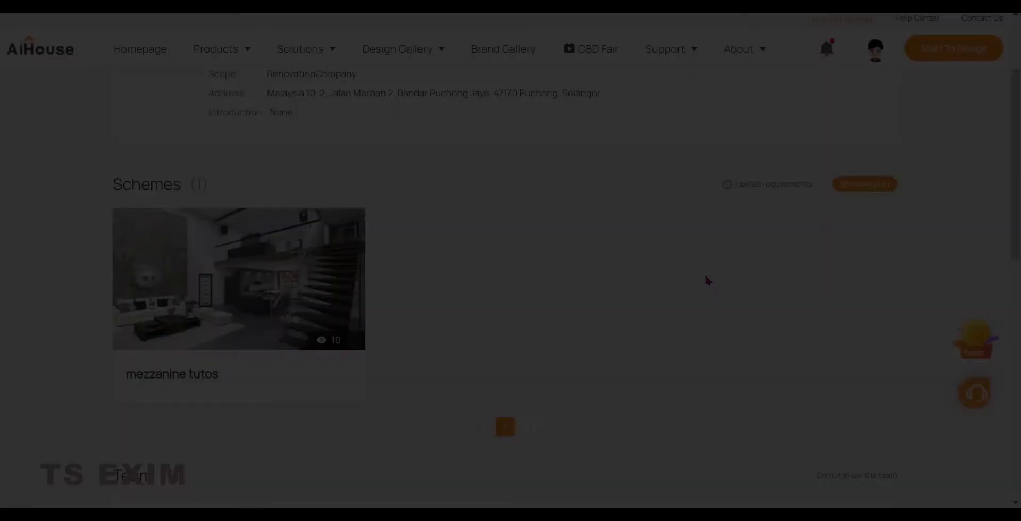
- Open the mezzanine tutos scheme page in the store and scroll through its renderings
scroll(710, 285, down, 3)
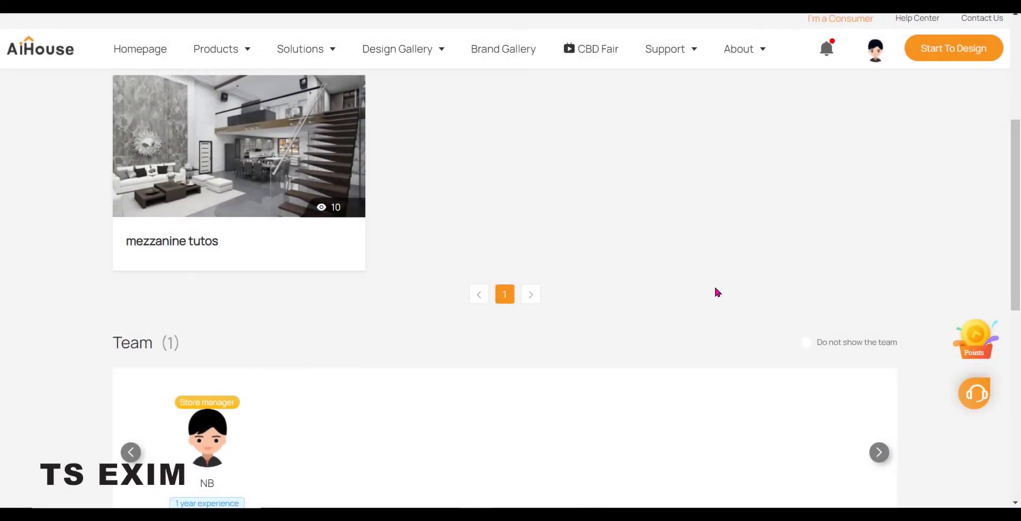
mouse_move(172, 151)
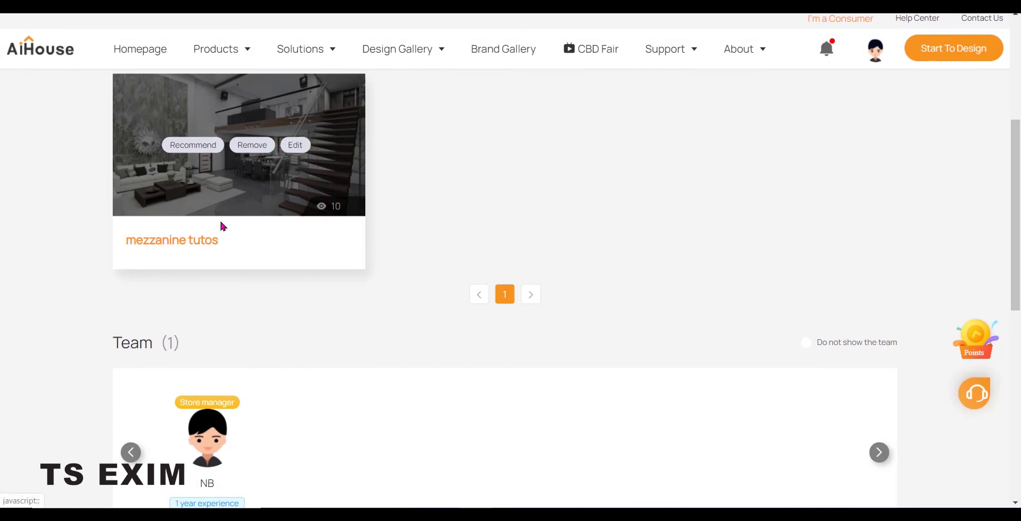
click(193, 239)
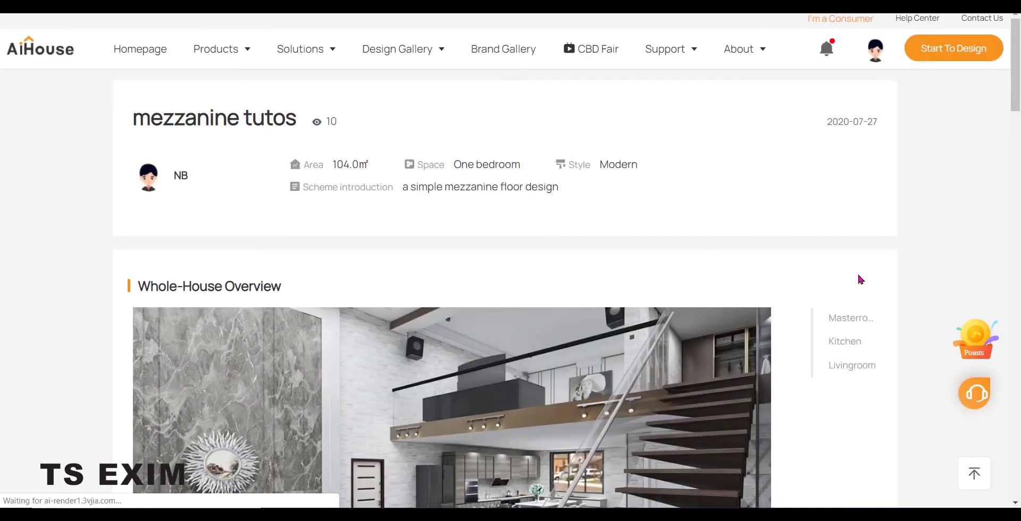
scroll(857, 273, down, 10)
scroll(844, 288, down, 15)
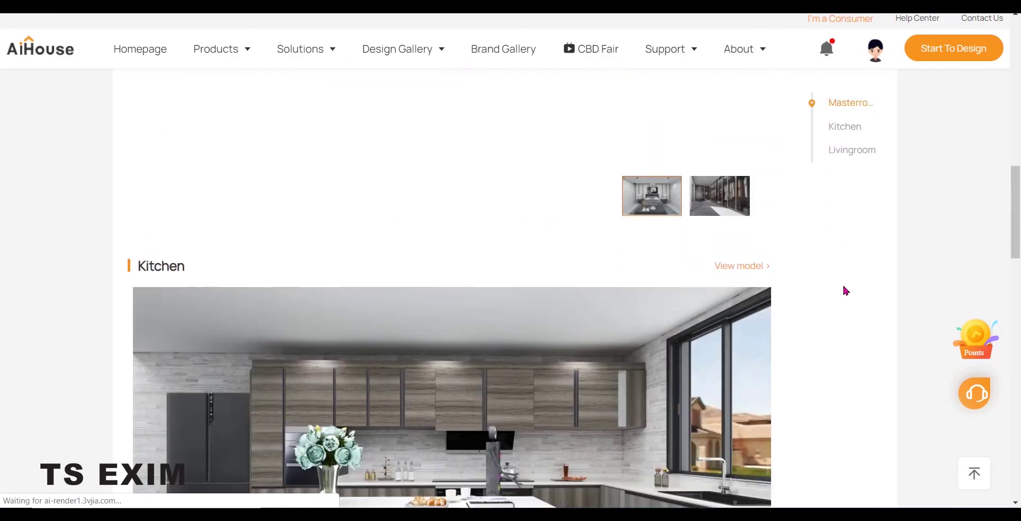
scroll(845, 291, down, 5)
scroll(845, 291, up, 20)
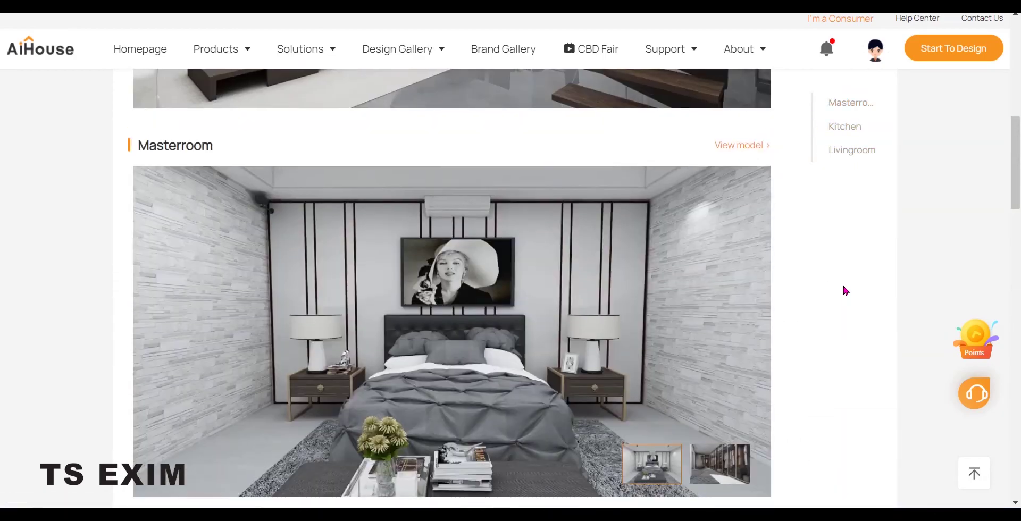